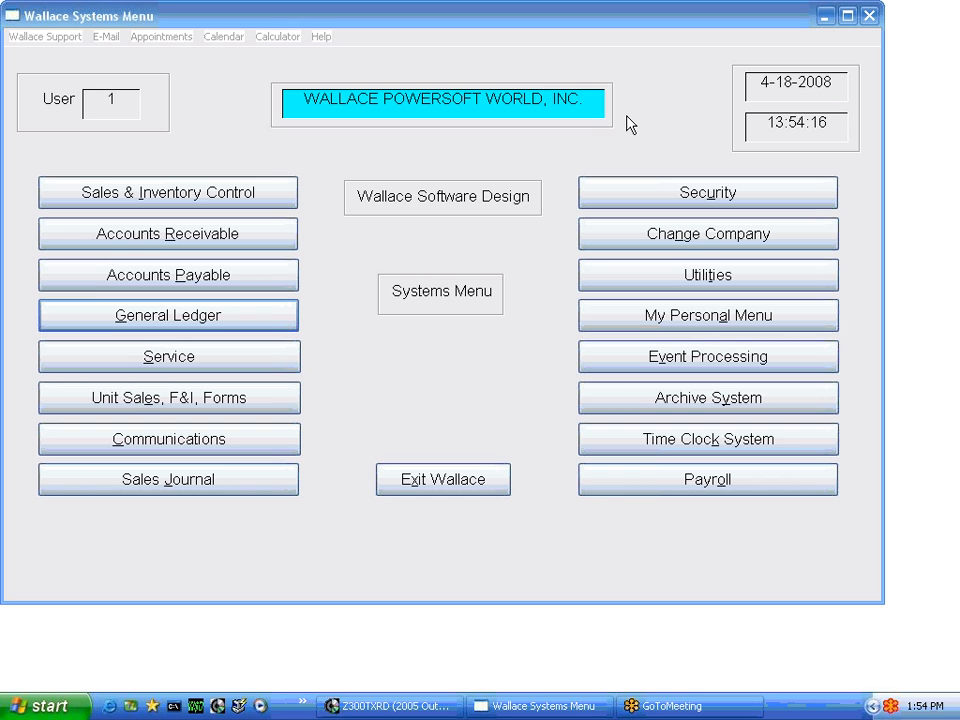
Step: Enter the General Ledger past the initials prompt and open Journal Entries in the journal transaction posting system
click(226, 320)
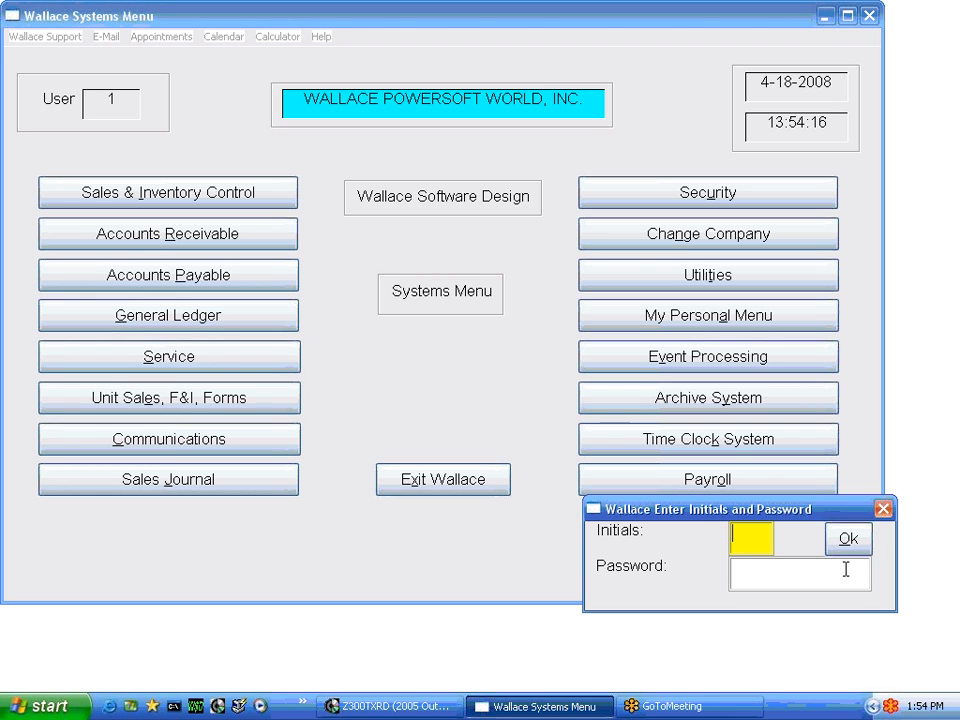
click(853, 538)
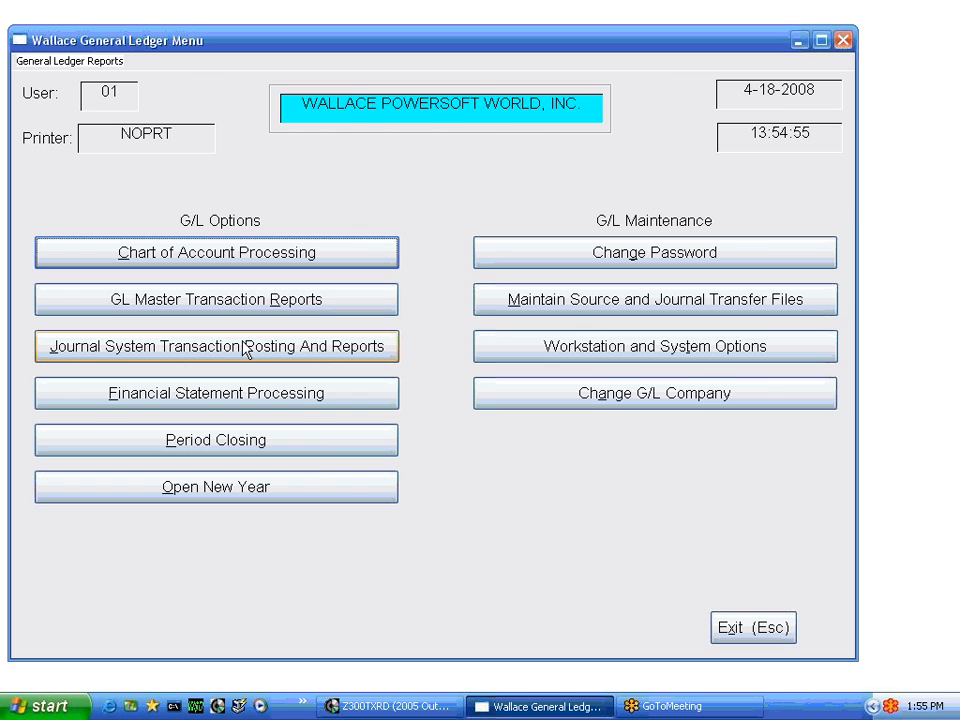
click(392, 345)
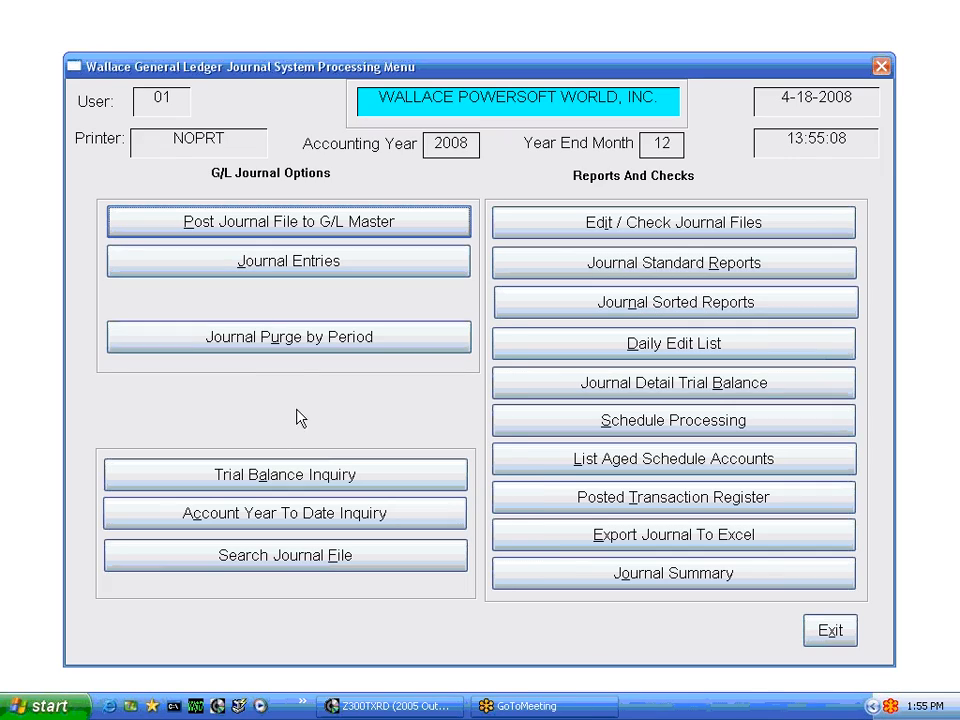
click(278, 265)
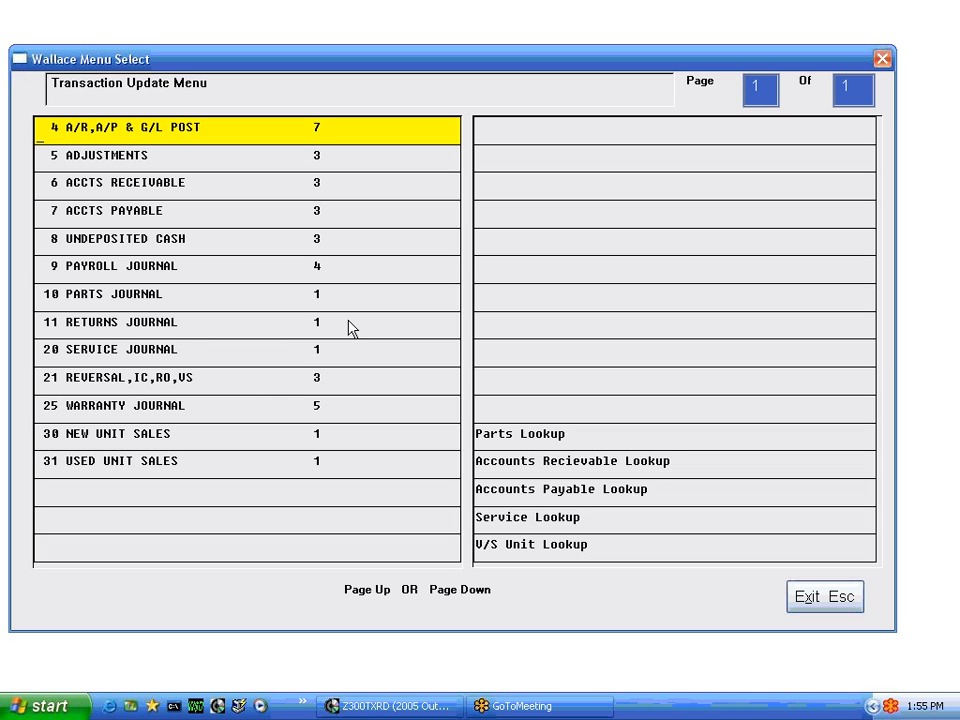
key(Down)
key(Down)
key(Down)
key(Down)
key(Down)
key(Down)
key(Down)
key(Down)
key(Down)
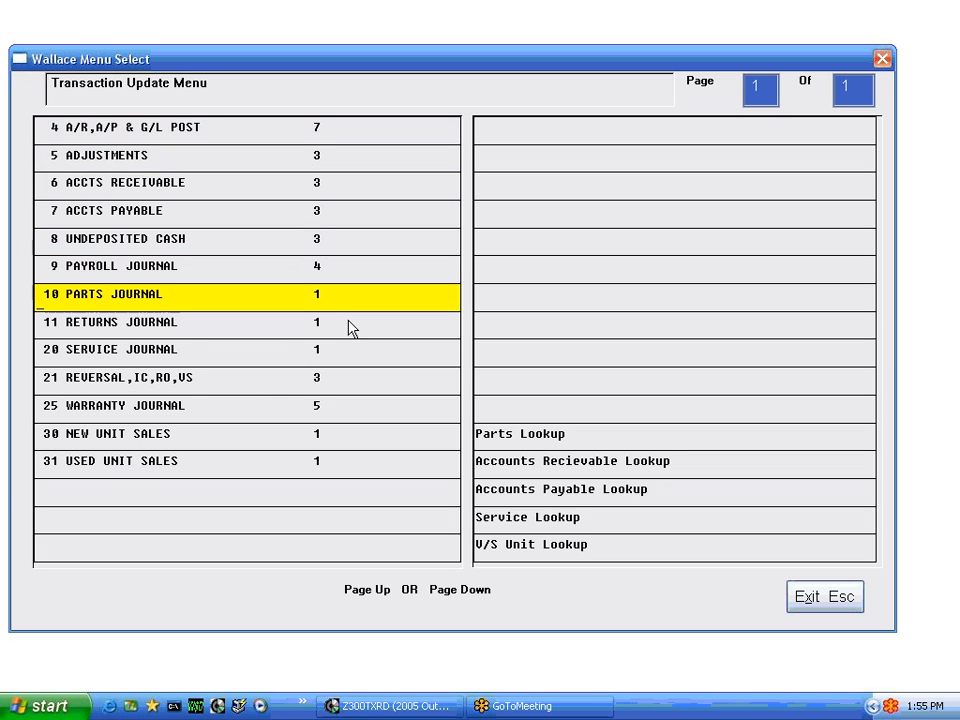
key(Up)
key(Up)
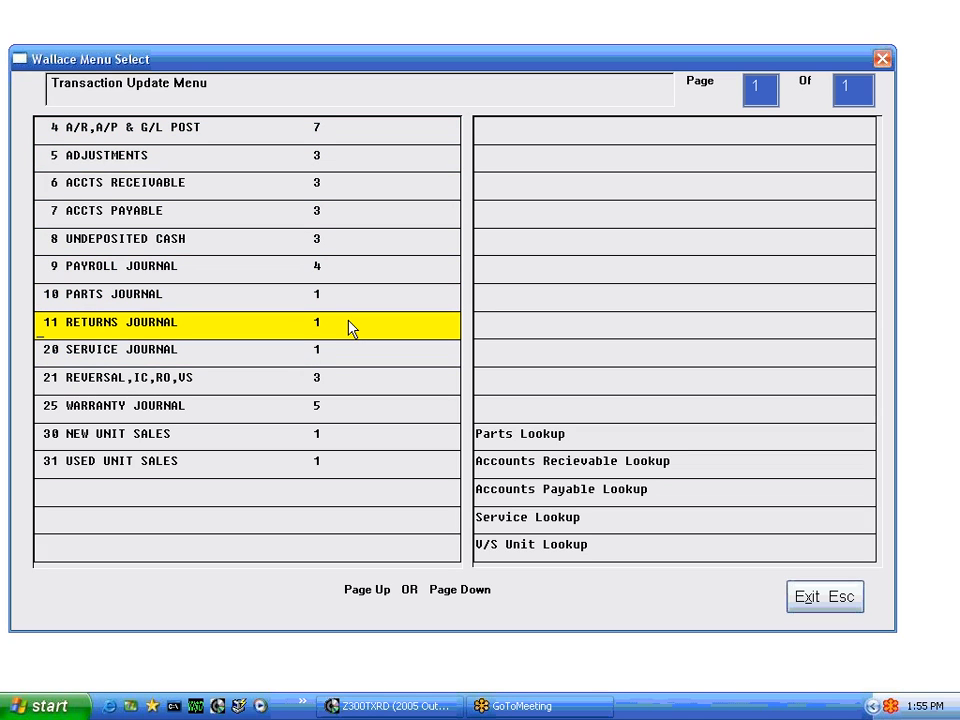
key(Up)
key(Up)
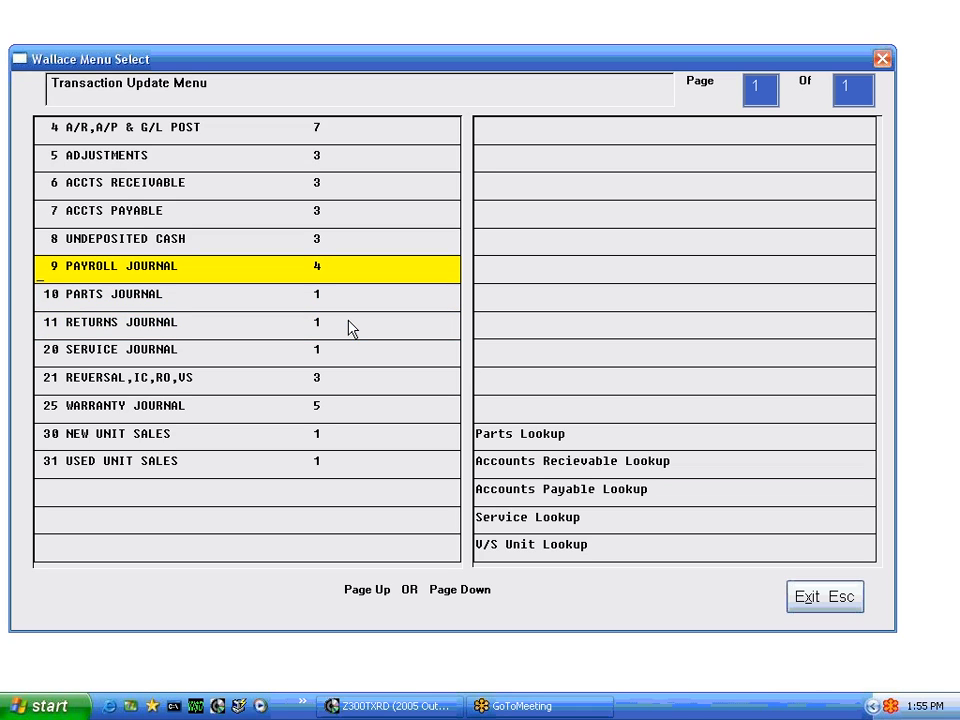
key(Down)
key(Down)
key(Down)
key(Down)
key(Down)
key(Up)
key(Up)
key(Up)
key(Up)
key(Up)
key(Up)
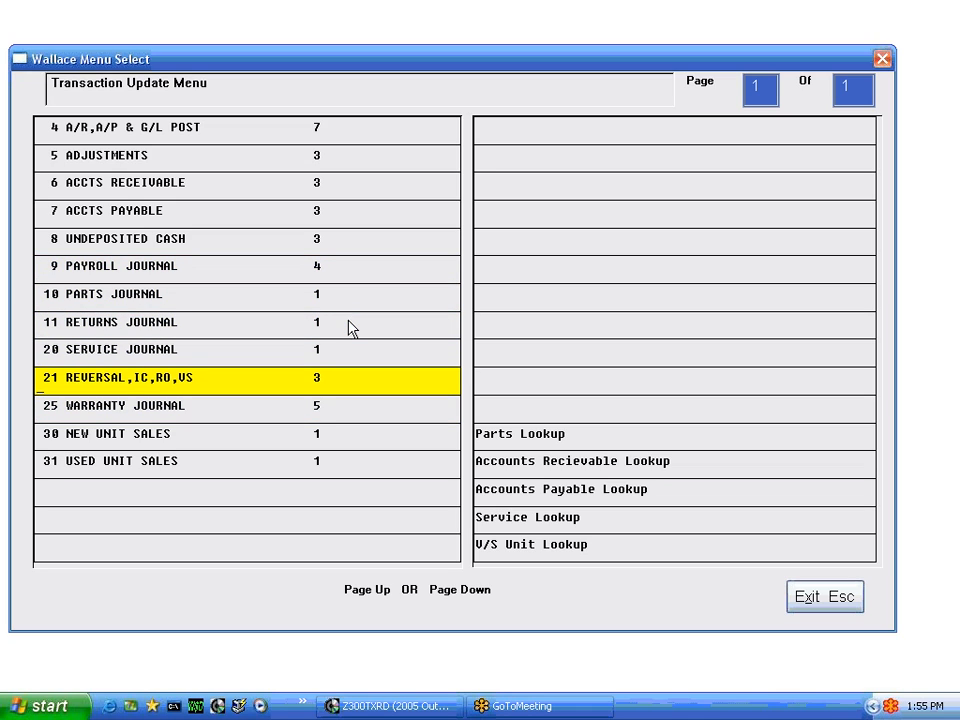
key(Up)
key(Return)
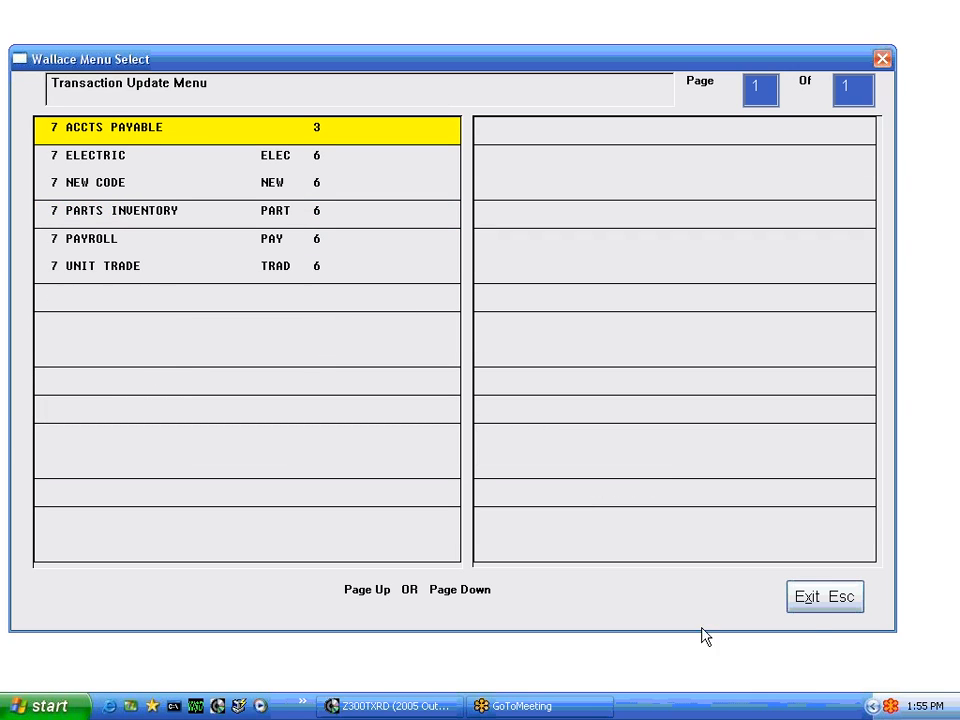
click(808, 605)
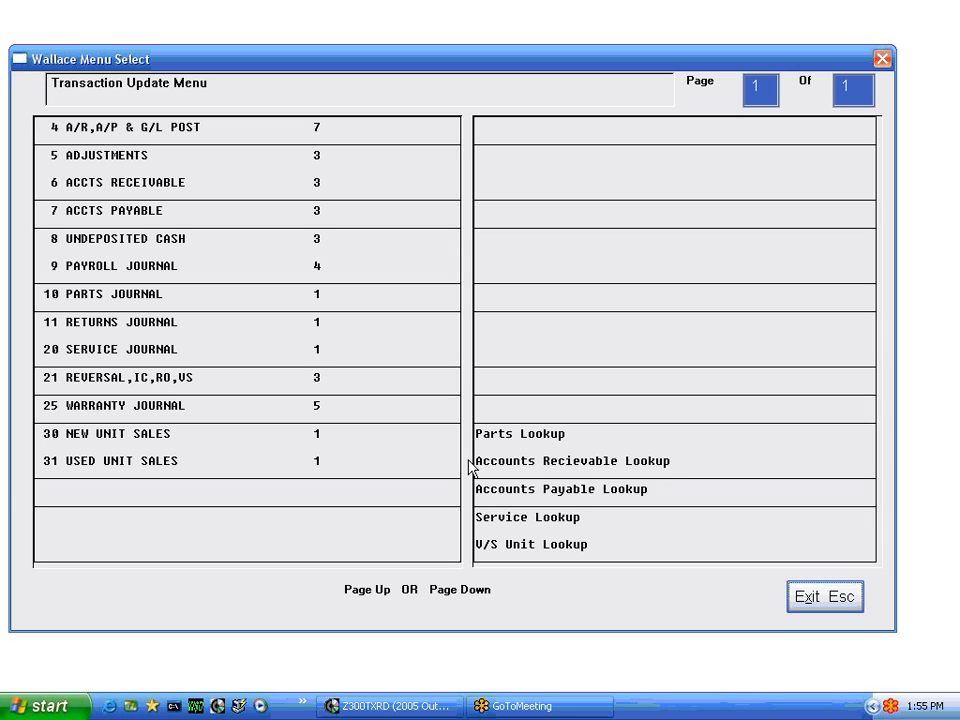
Step: Open the Payroll Journal for posting in accounting period 4 of 2008
click(152, 272)
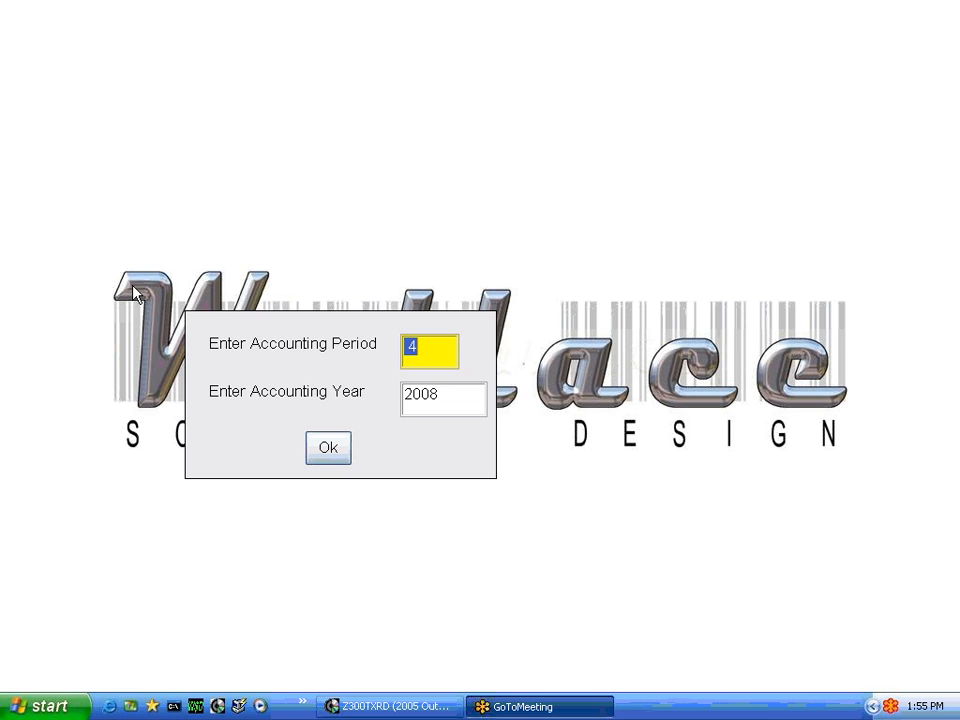
click(322, 451)
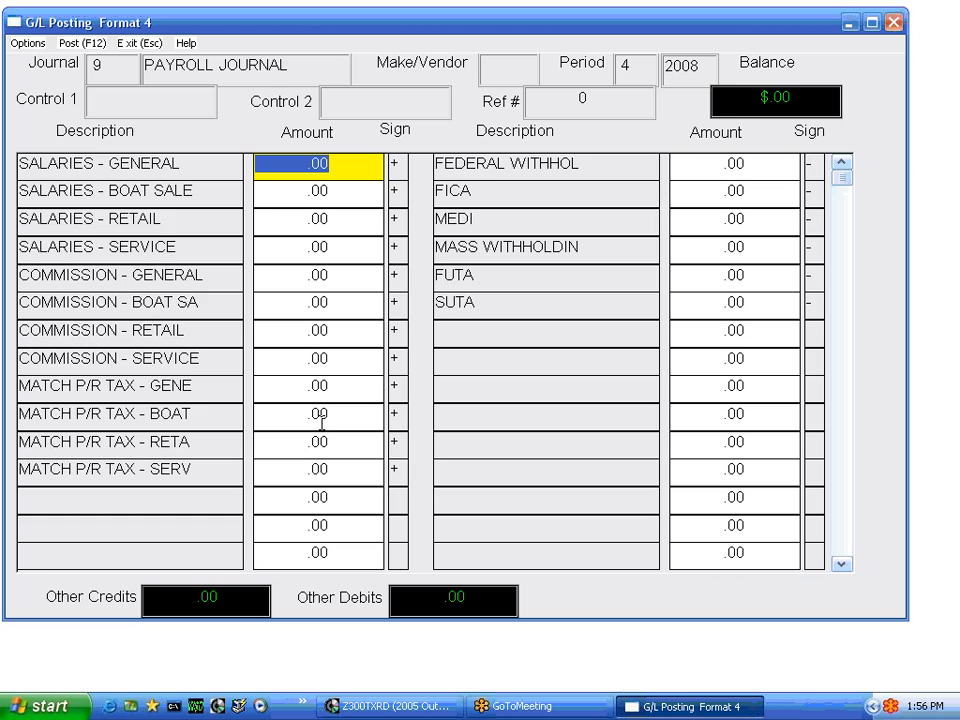
Step: Enter salary amounts of 1000 for General, 2000 for Boat Sale and 4000 for Retail
text(1000)
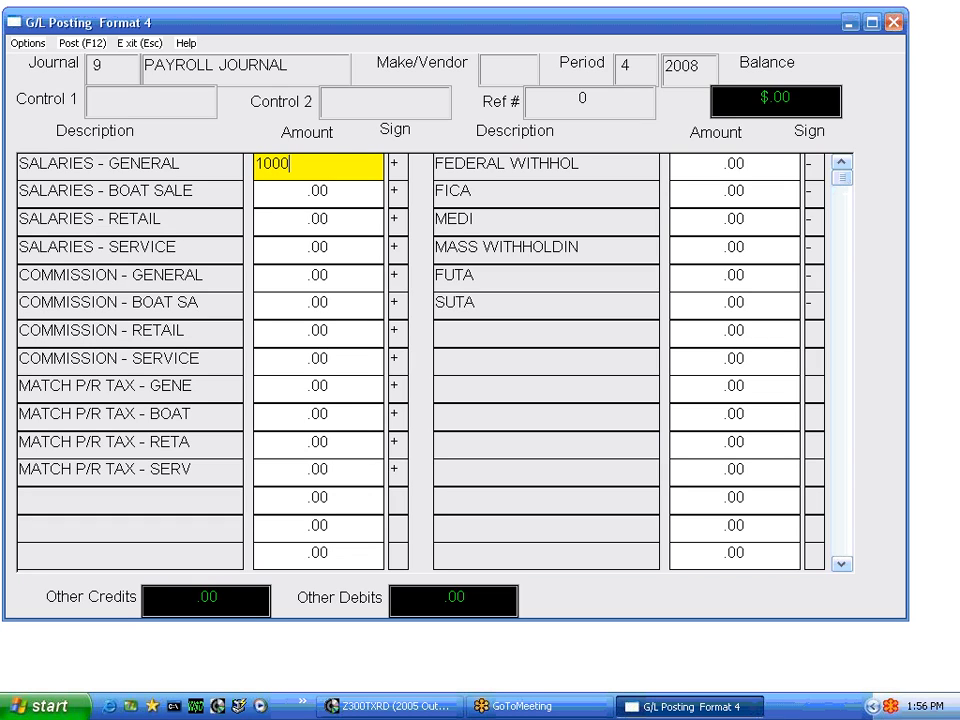
key(Return)
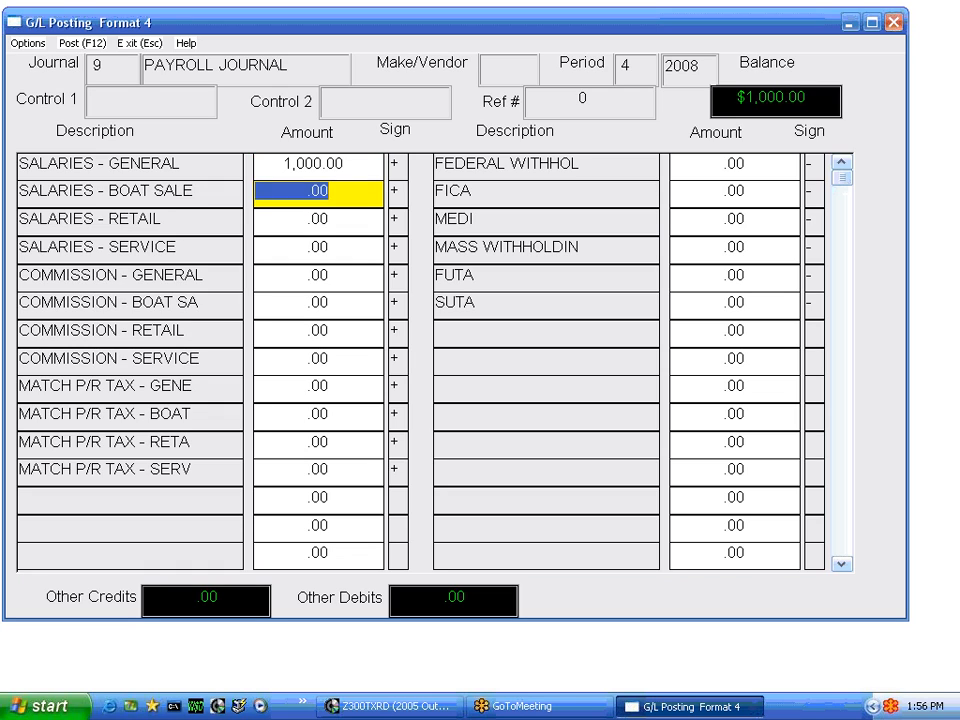
text(2000)
key(Return)
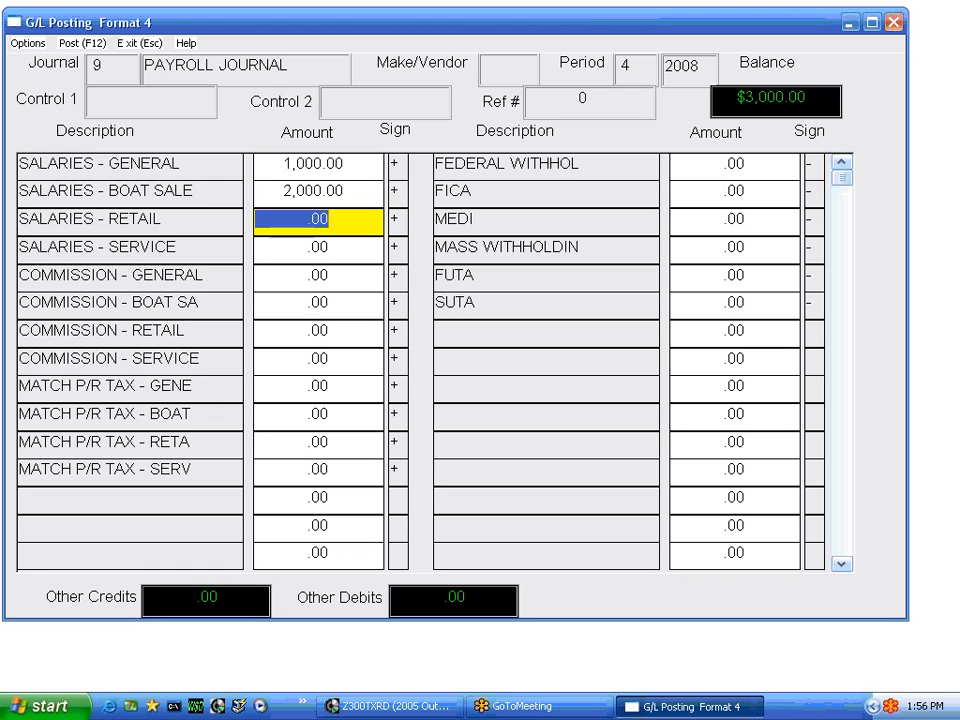
text(4000)
key(Return)
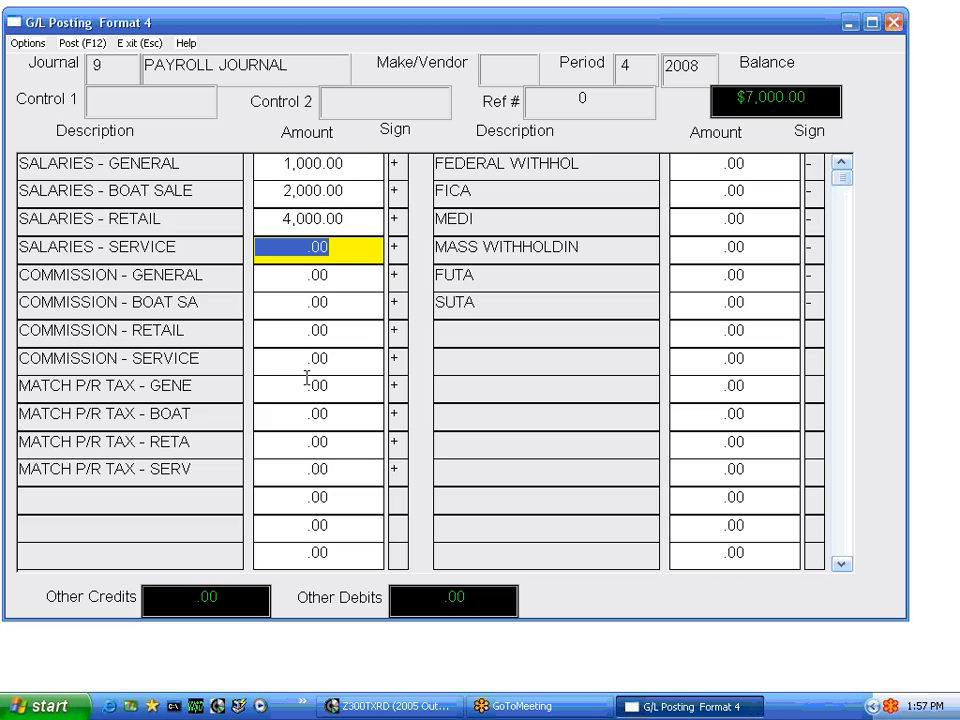
Step: Enter 300 as the Commission - Retail amount
key(Down)
key(Down)
key(Down)
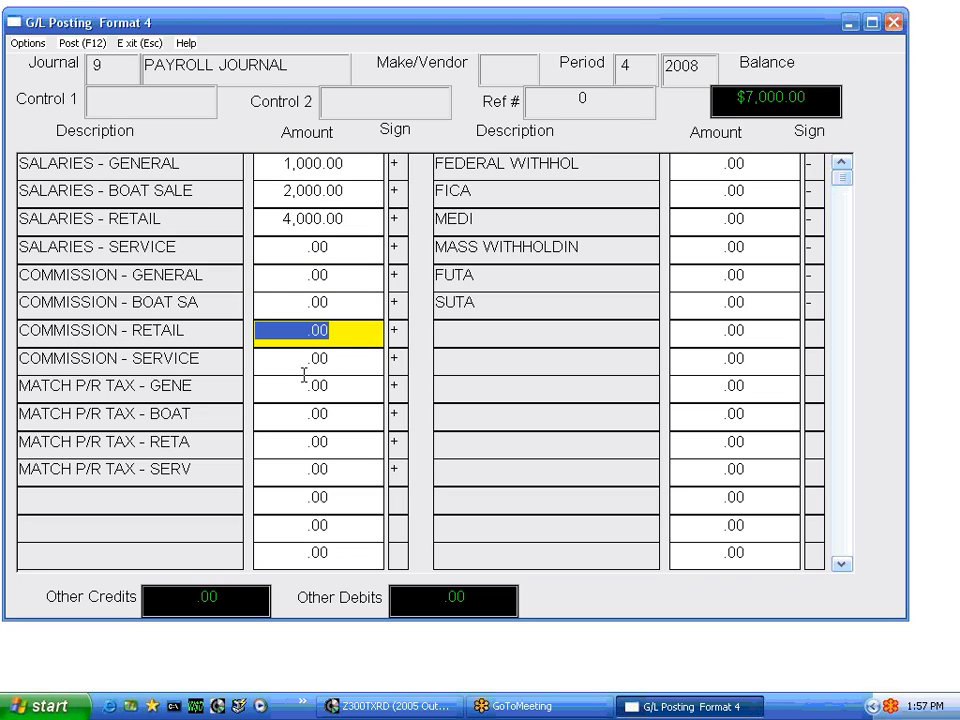
text(300)
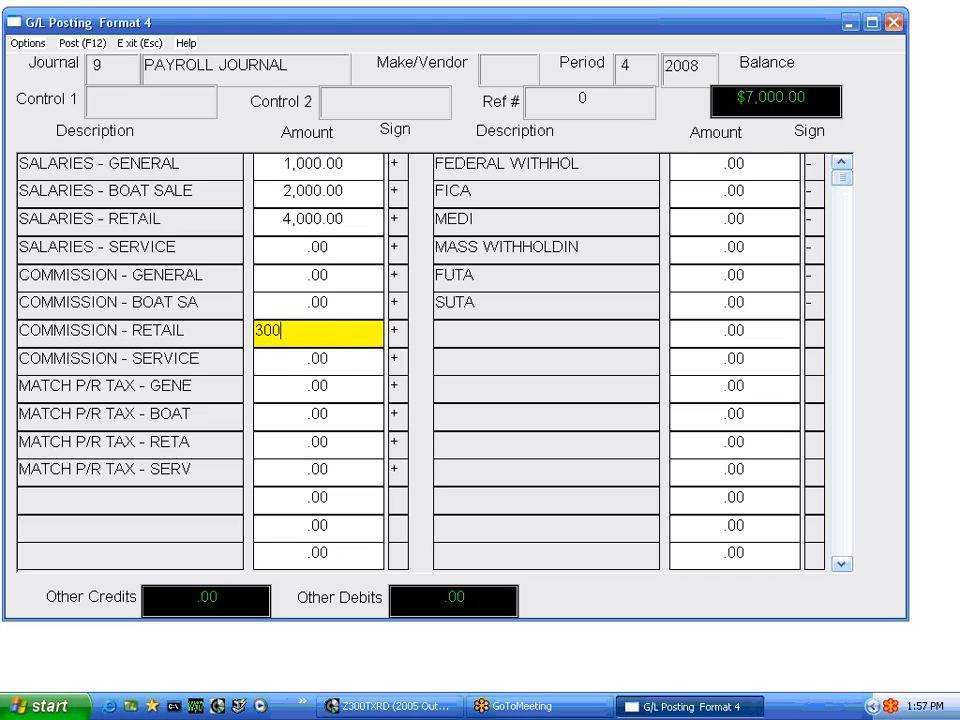
key(Tab)
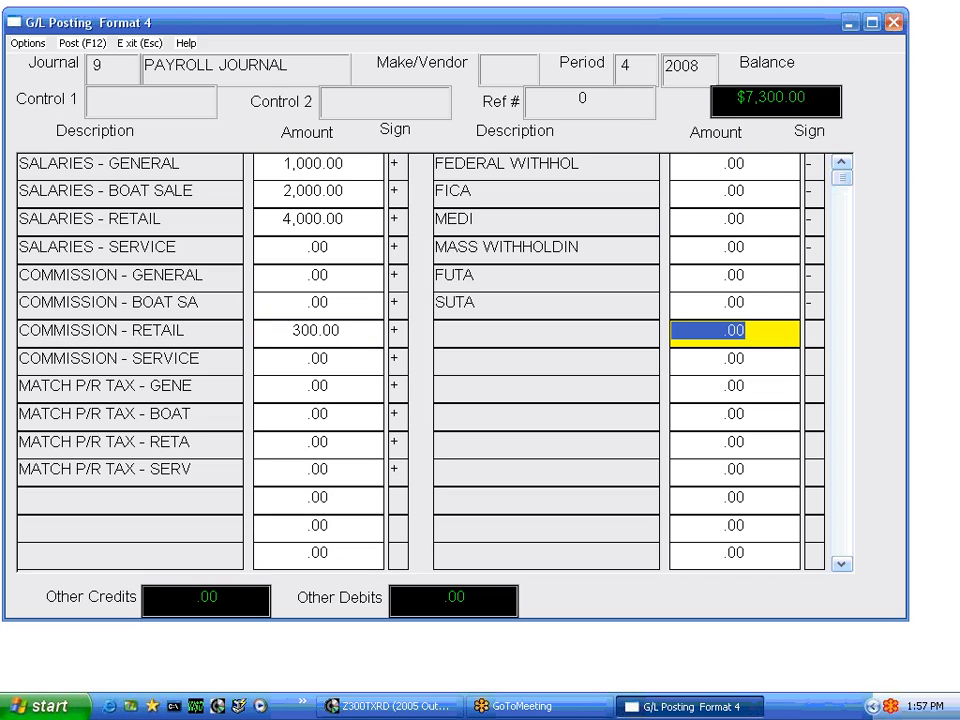
Step: Enter 7300 as the federal withholding amount to offset the salary and commission debits
key(Up)
key(Up)
key(Up)
key(Up)
key(Up)
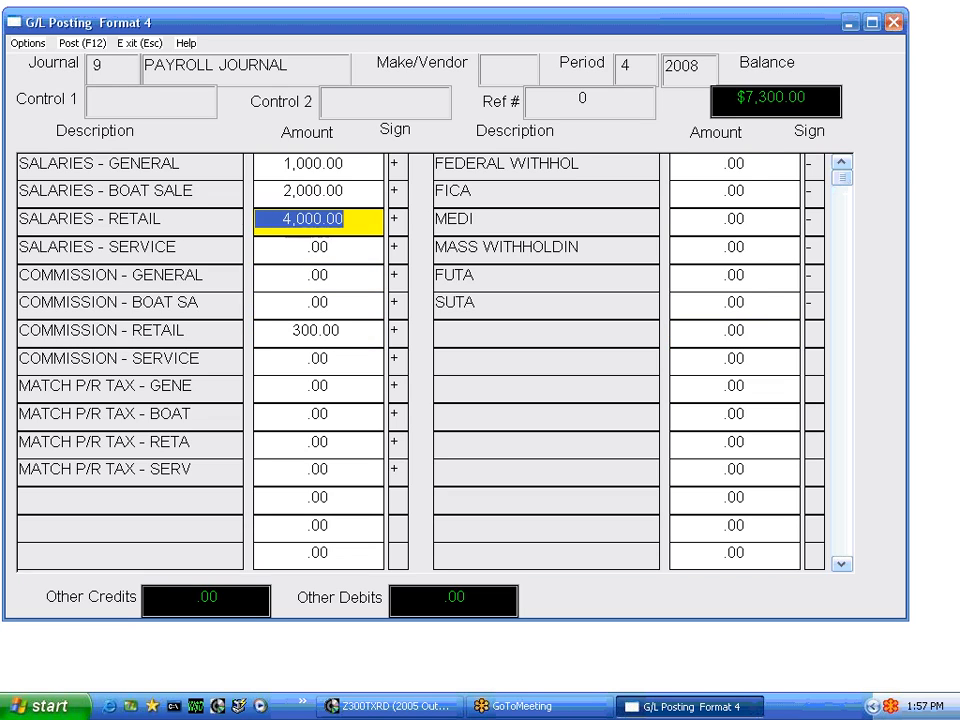
key(Tab)
key(Up)
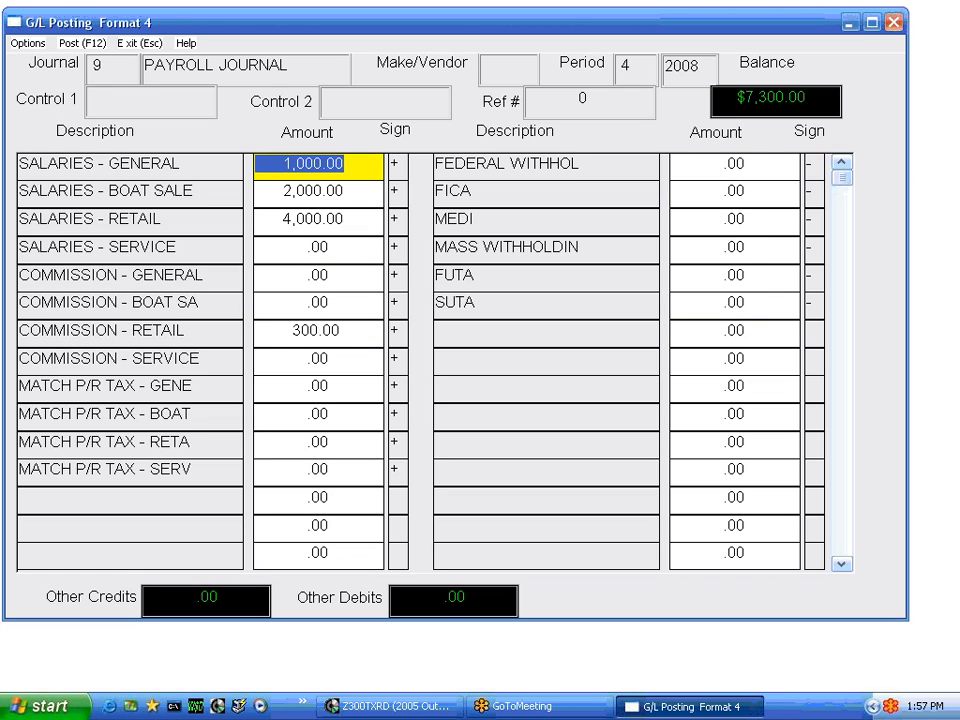
key(Tab)
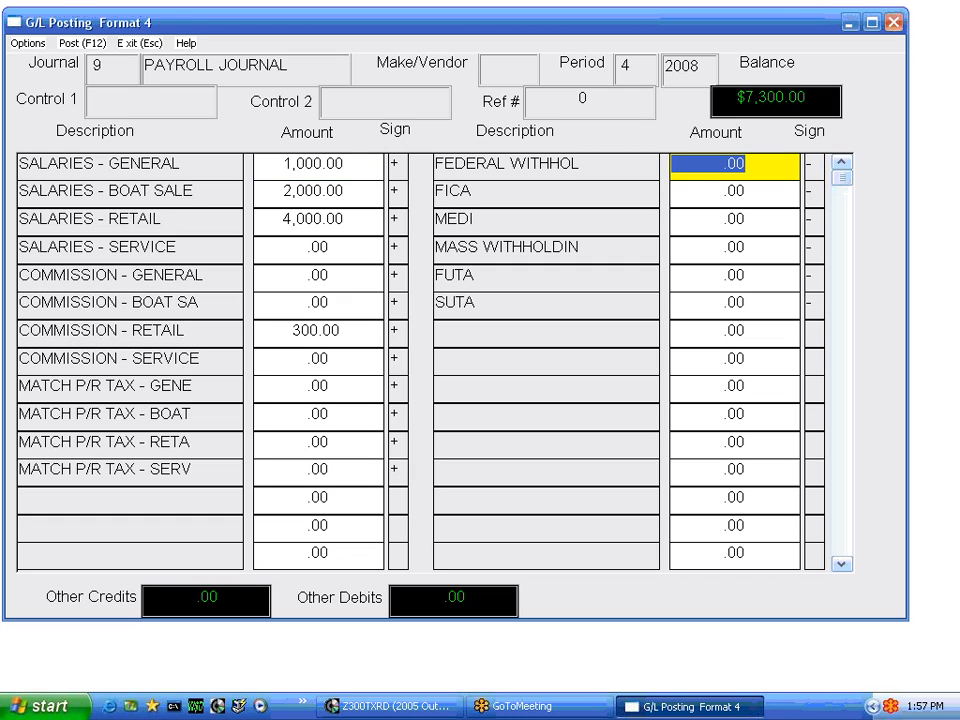
text(7300)
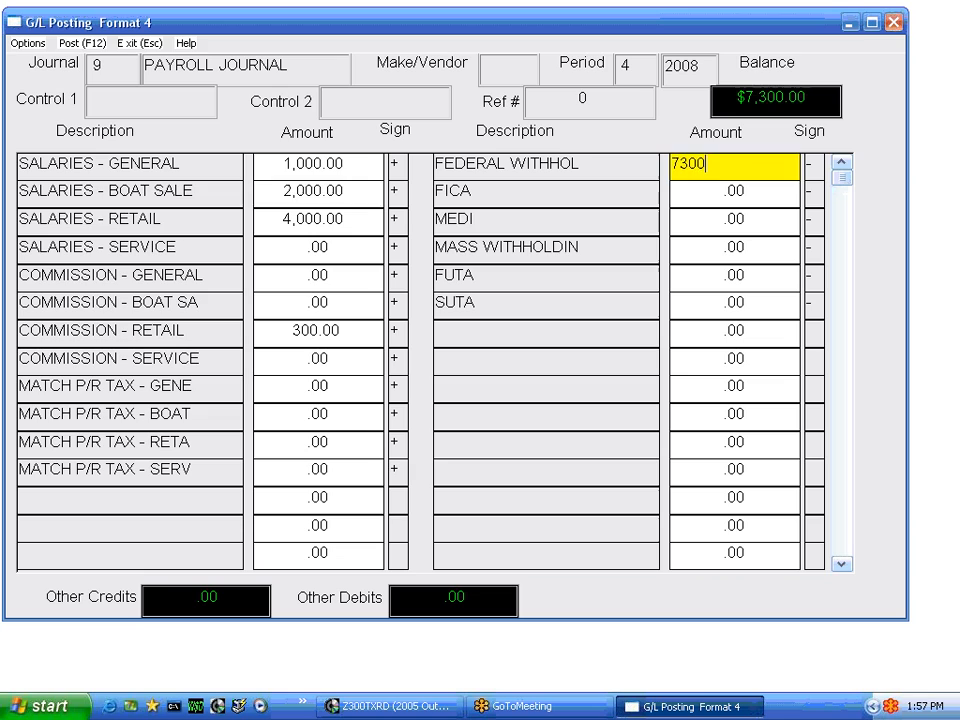
key(Tab)
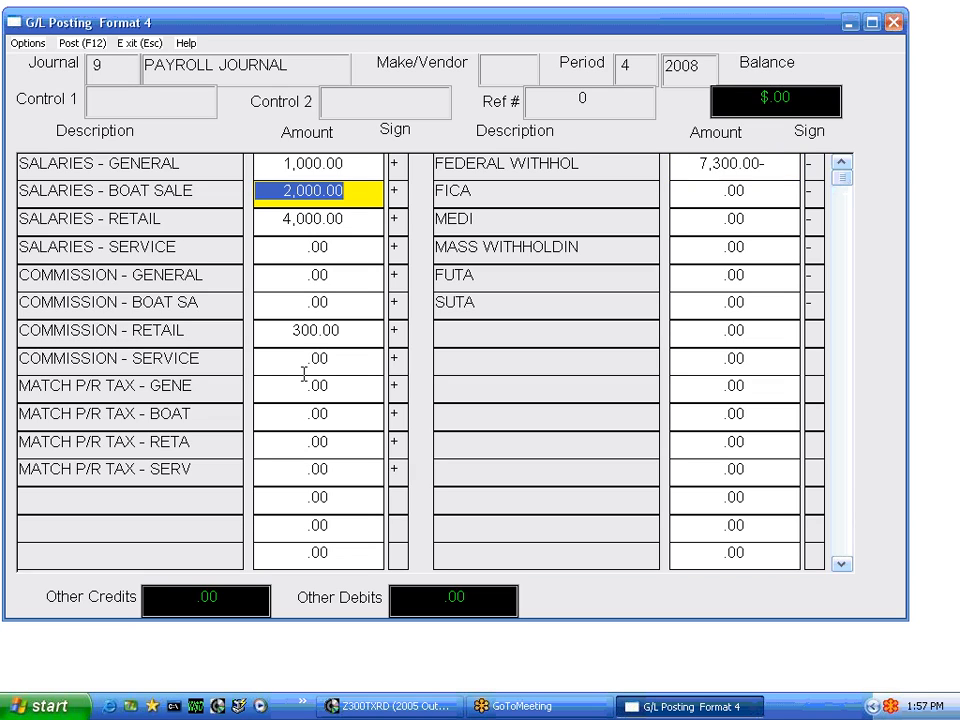
Step: Post the payroll entry with description WEEKLY 5 PATROLL and Control 1 set to 1235
click(84, 44)
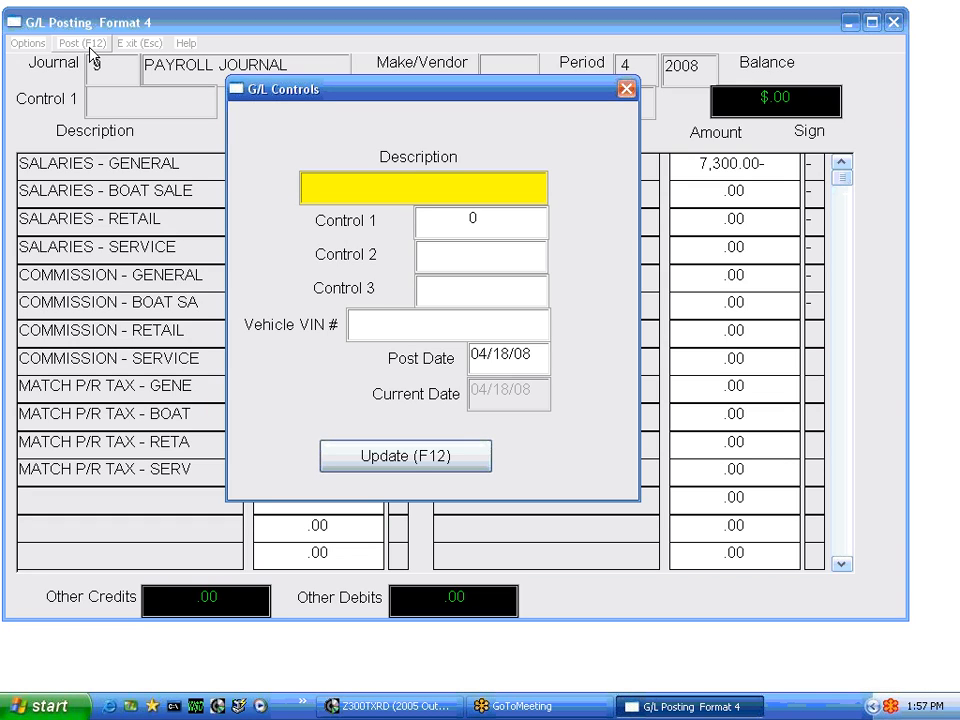
text(WEEKLY 5 )
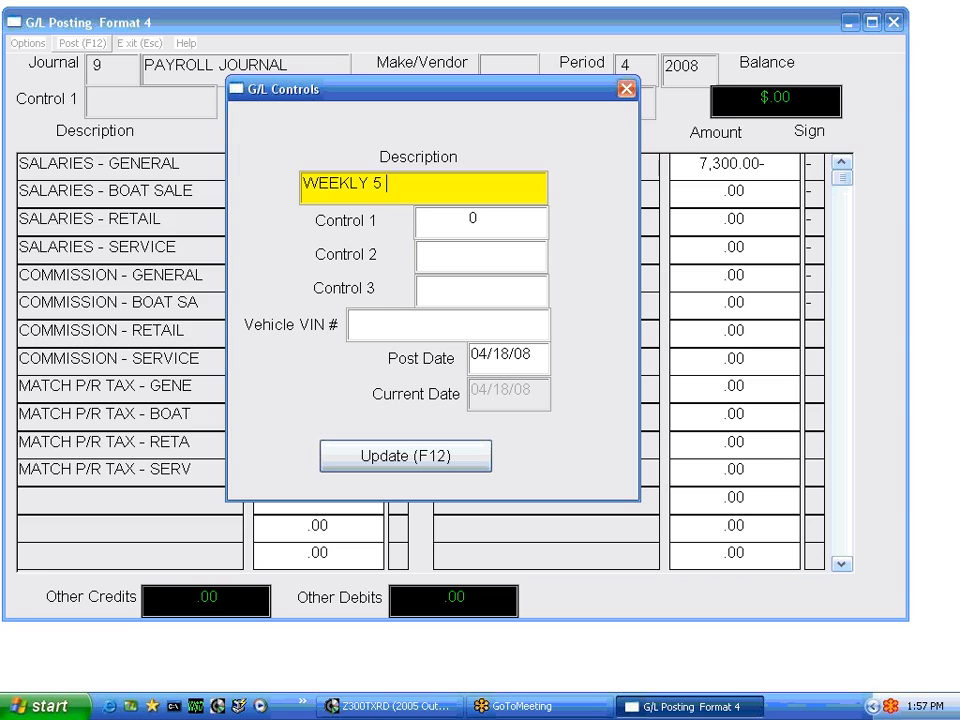
text(PATROLL)
key(Tab)
text(1235)
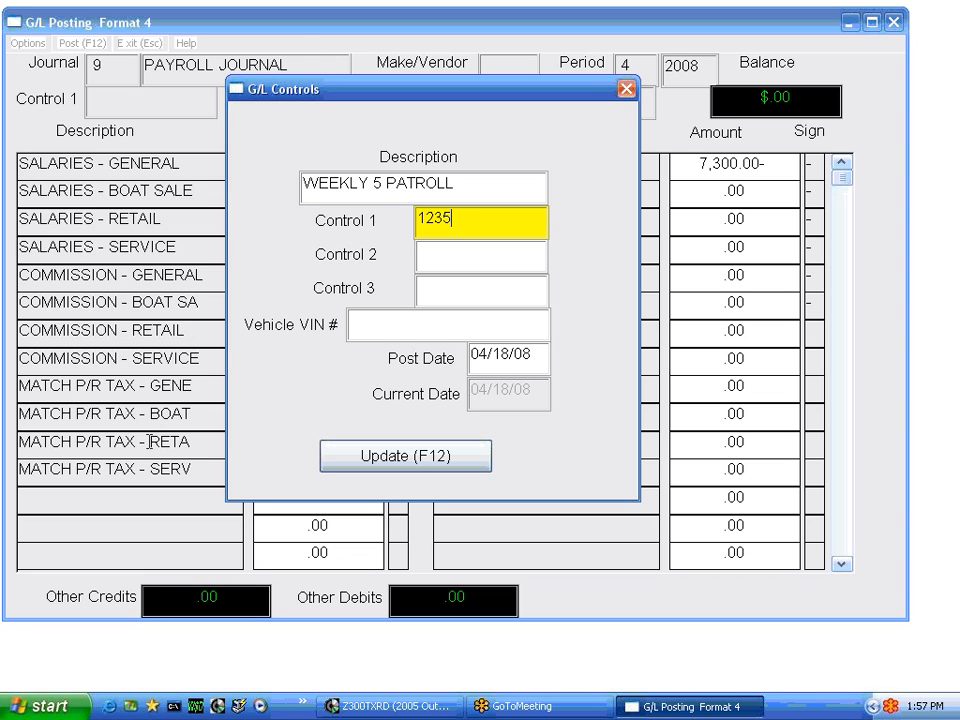
click(421, 462)
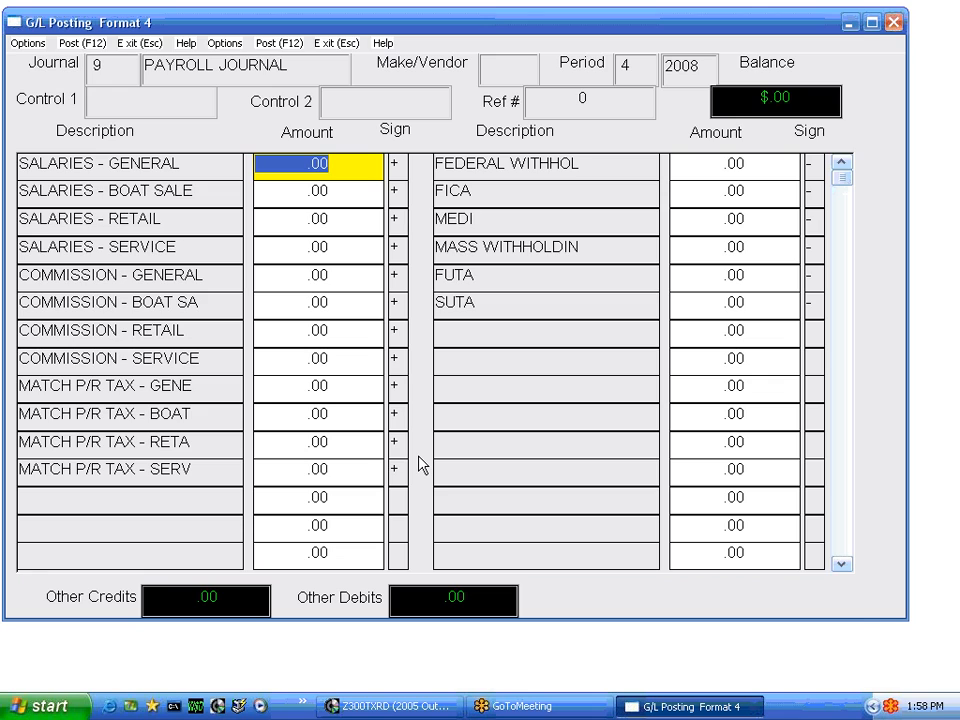
Step: Look up the posted WEEKLY 5 PATROLL entry, reopen it and review its account line detail
key(F2)
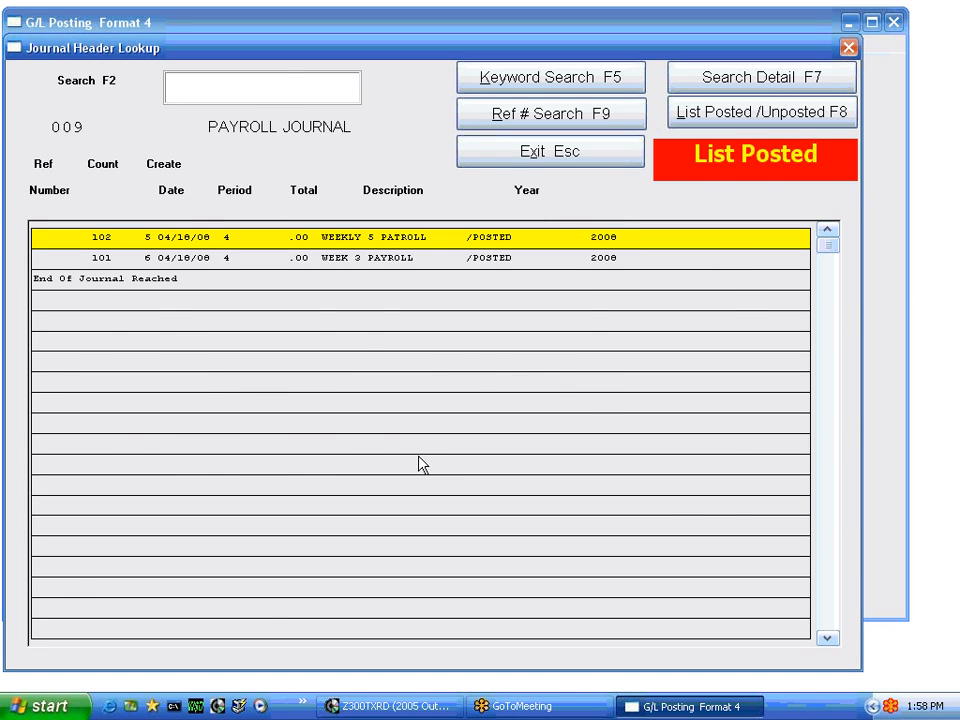
key(Return)
key(Return)
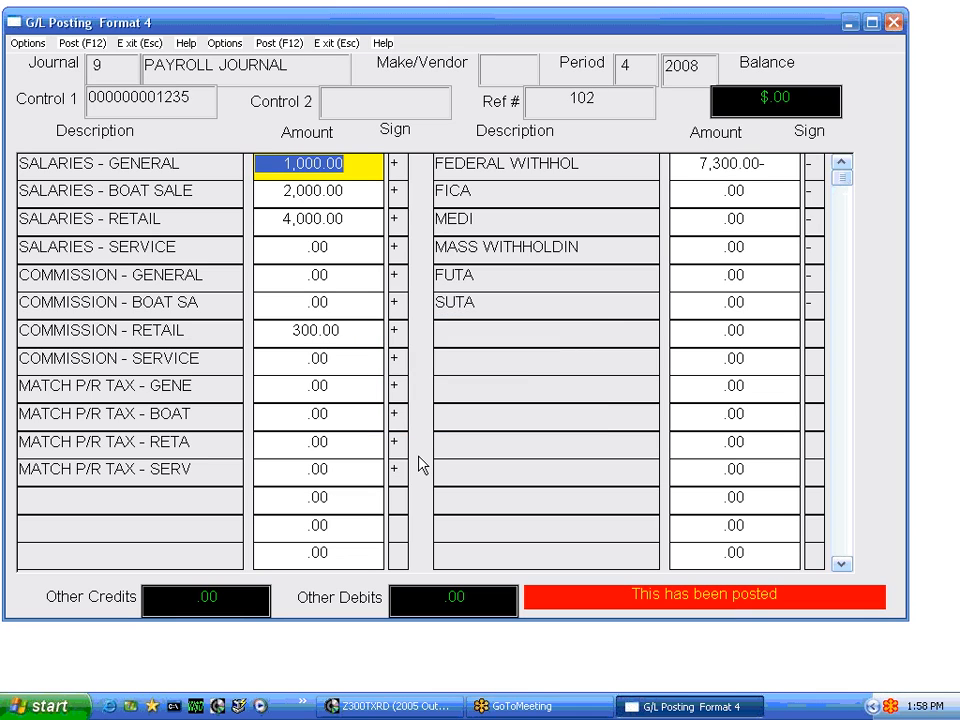
key(F9)
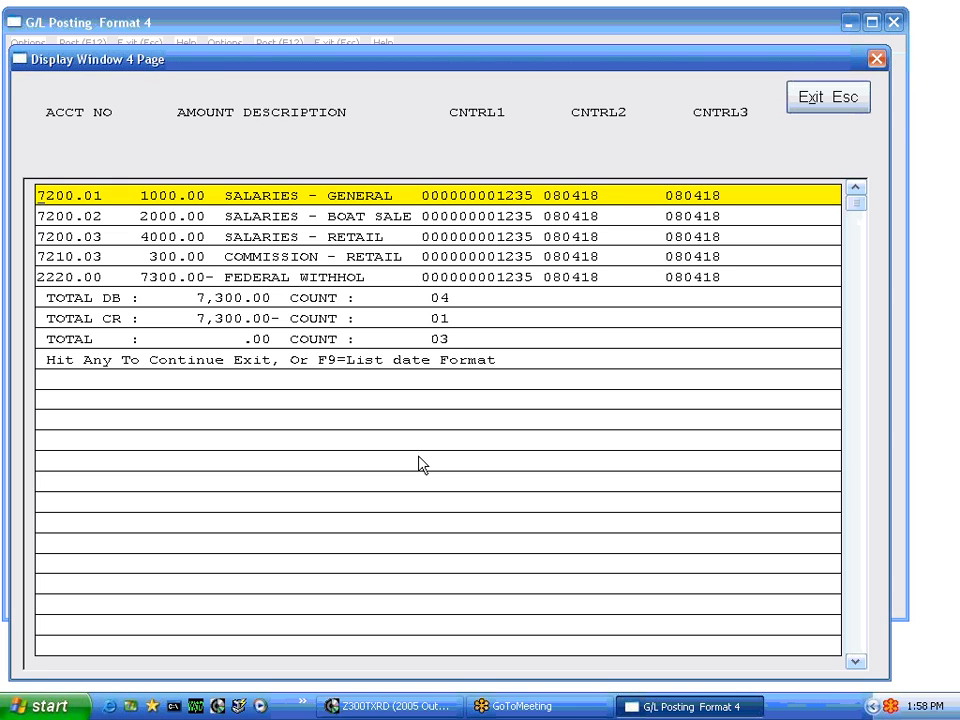
key(Escape)
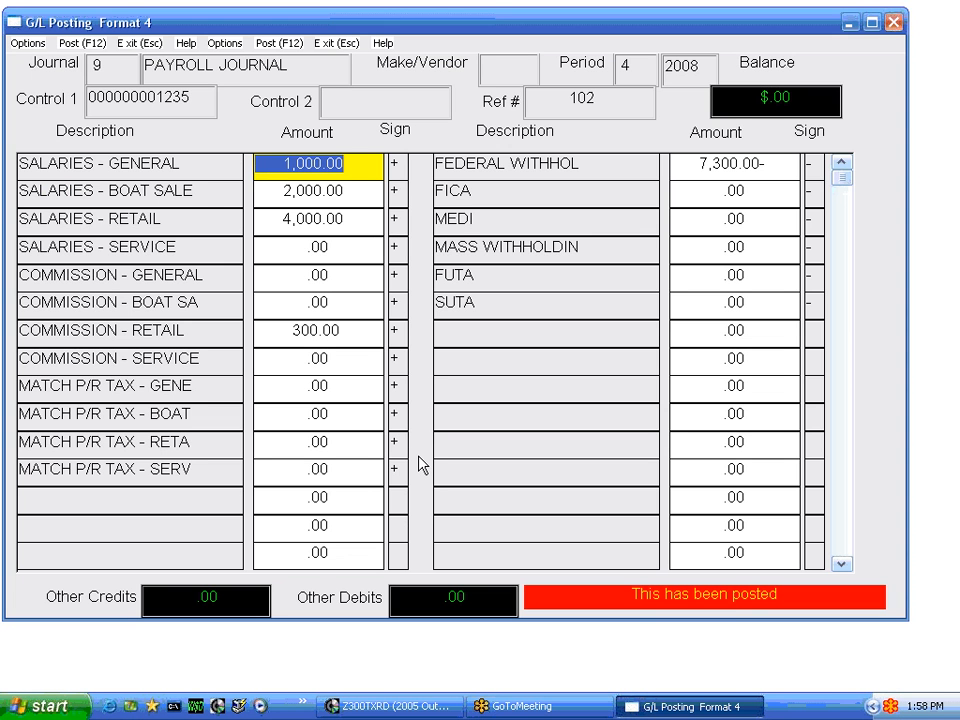
Step: Display the account numbers on the posted payroll entry's lines, and return to the journal list
click(28, 44)
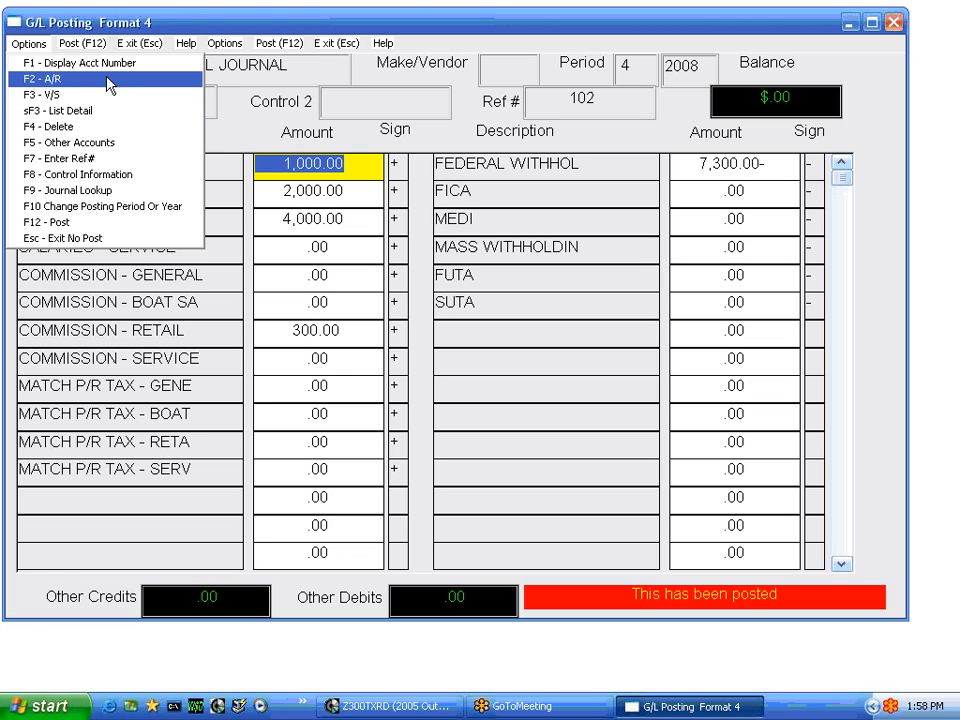
click(82, 62)
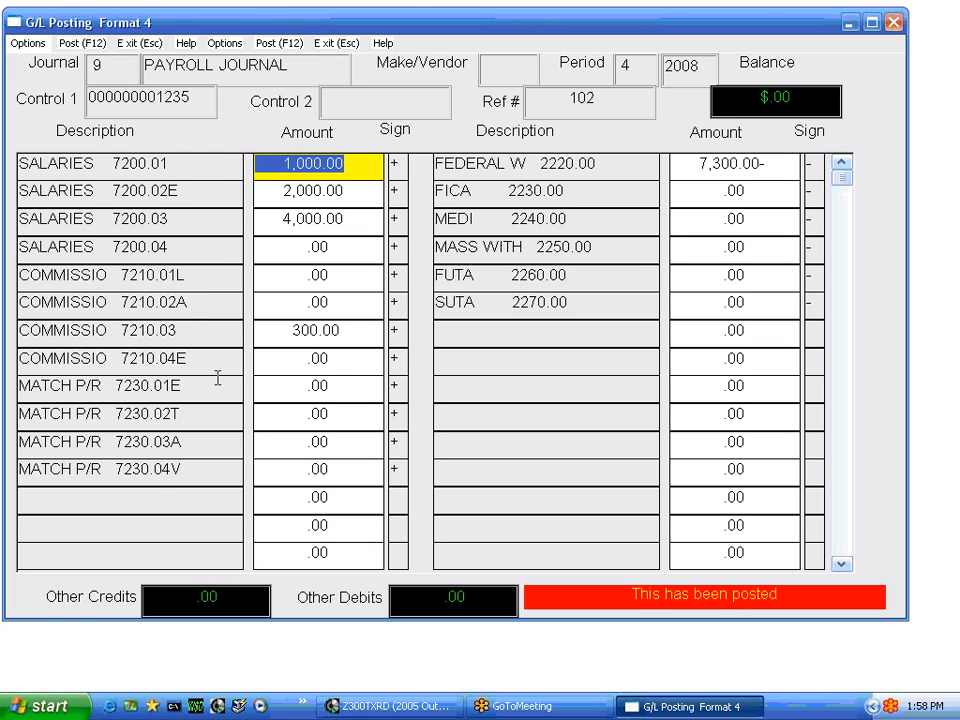
key(Escape)
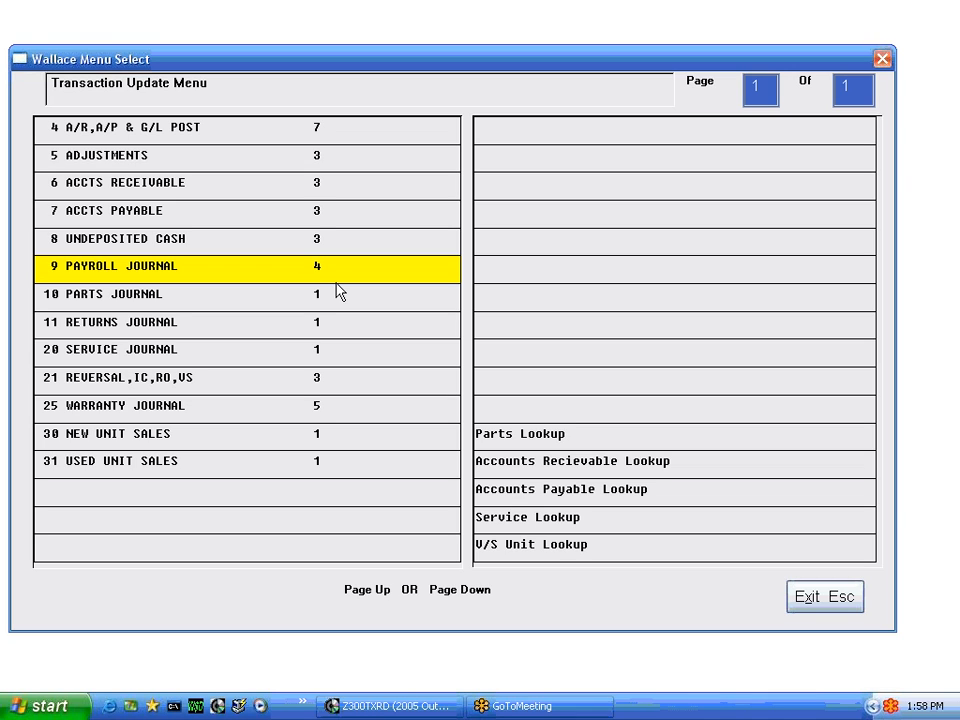
Step: Leave the journal list and open maintenance of the source and journal transfer files
click(797, 598)
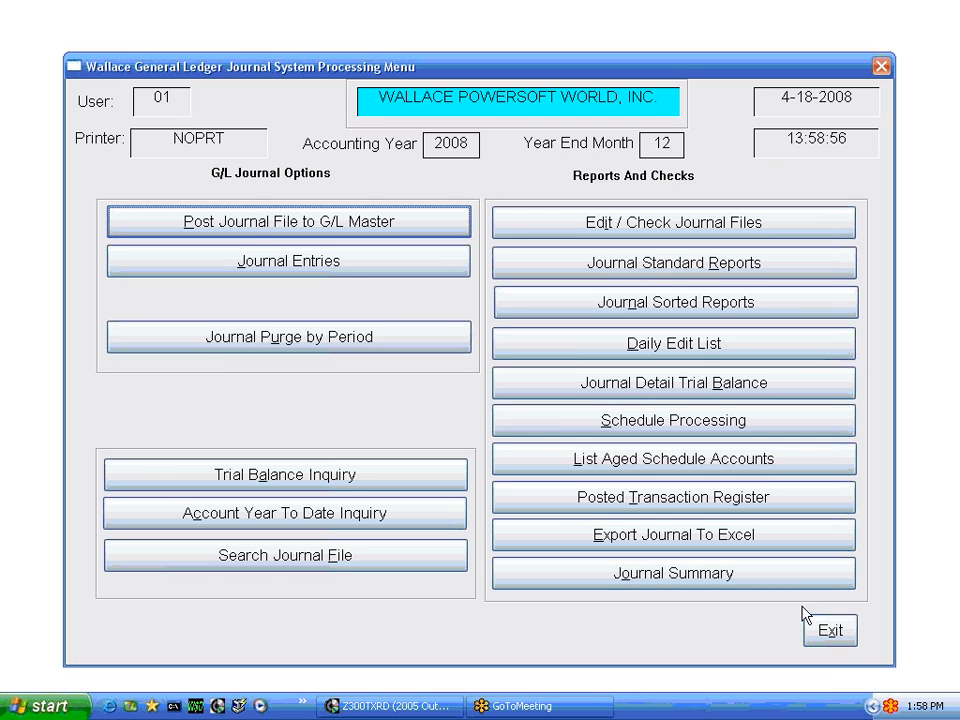
click(833, 638)
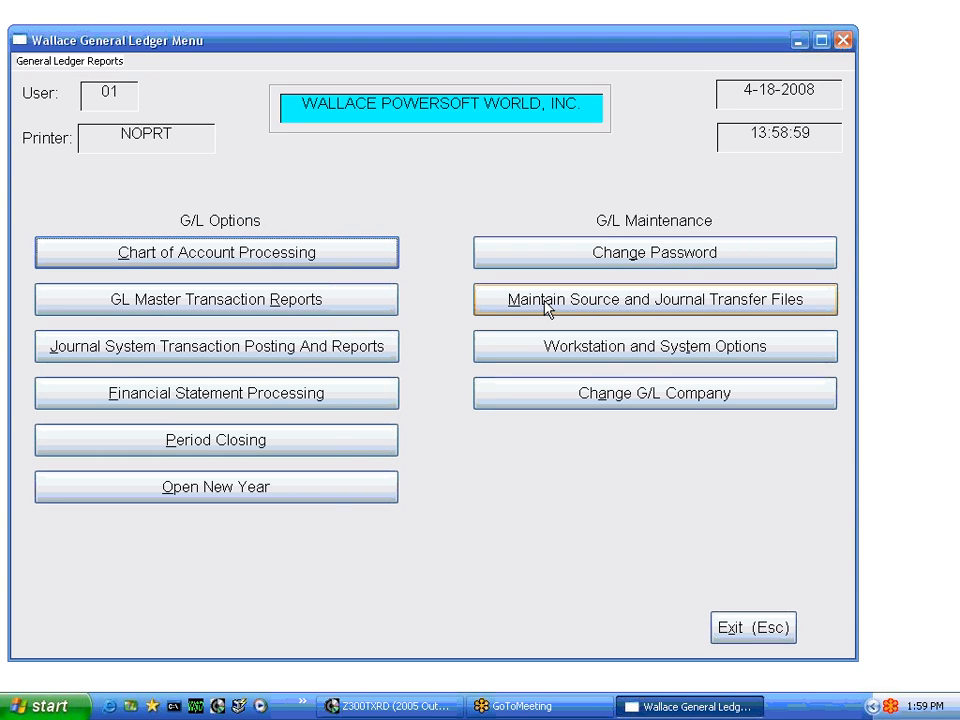
click(616, 307)
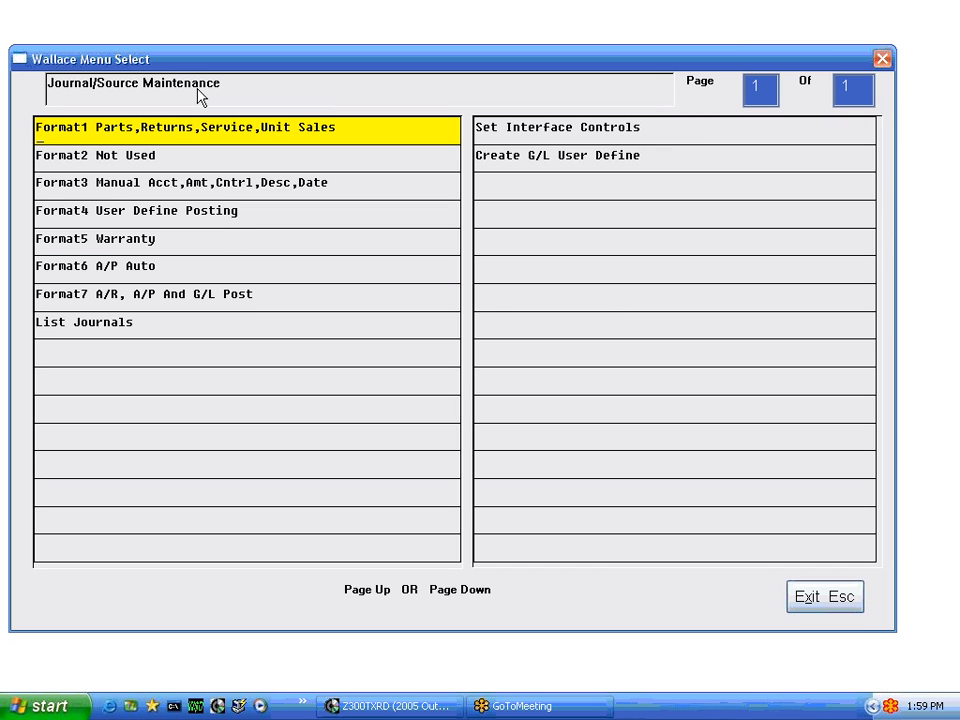
Step: Open the Format4 User Define Posting setup and load the Payroll Journal definition
key(Down)
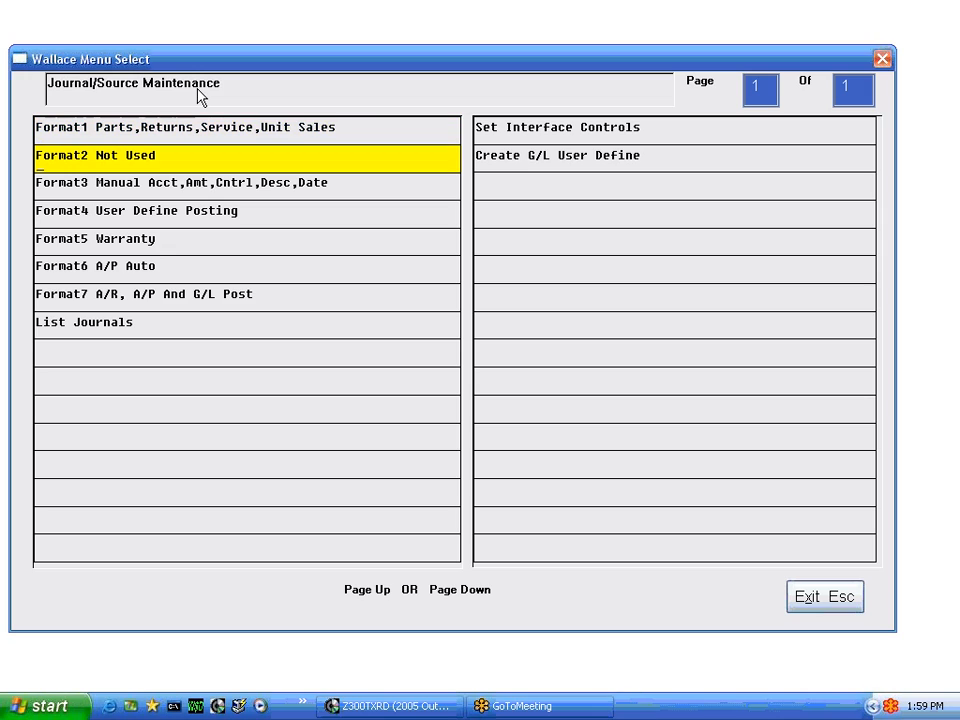
key(Down)
key(Down)
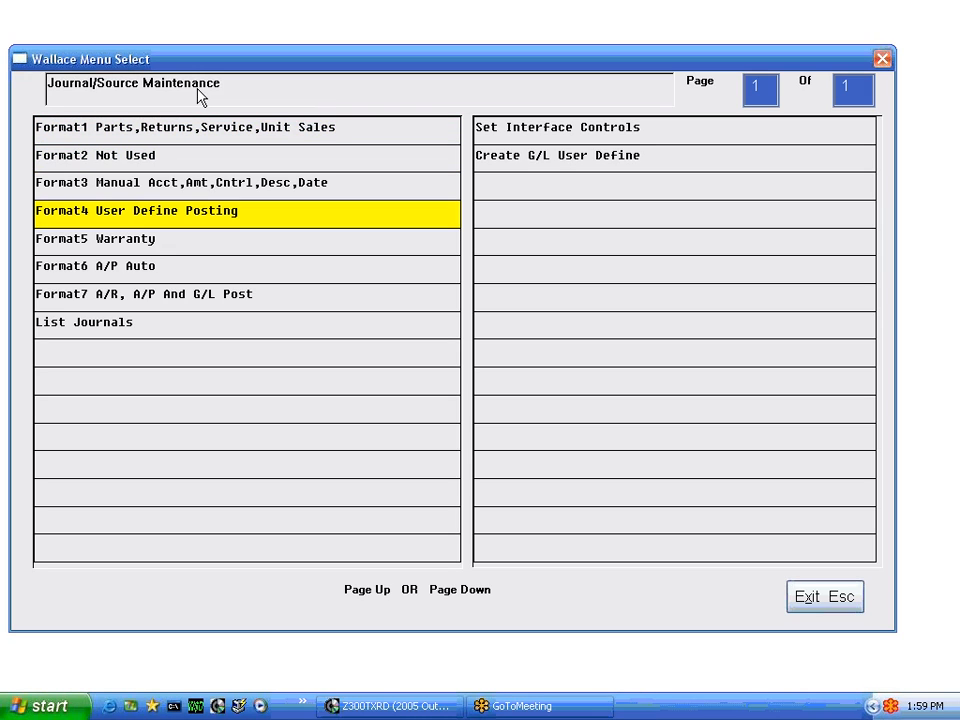
key(Down)
key(Down)
key(Up)
key(Up)
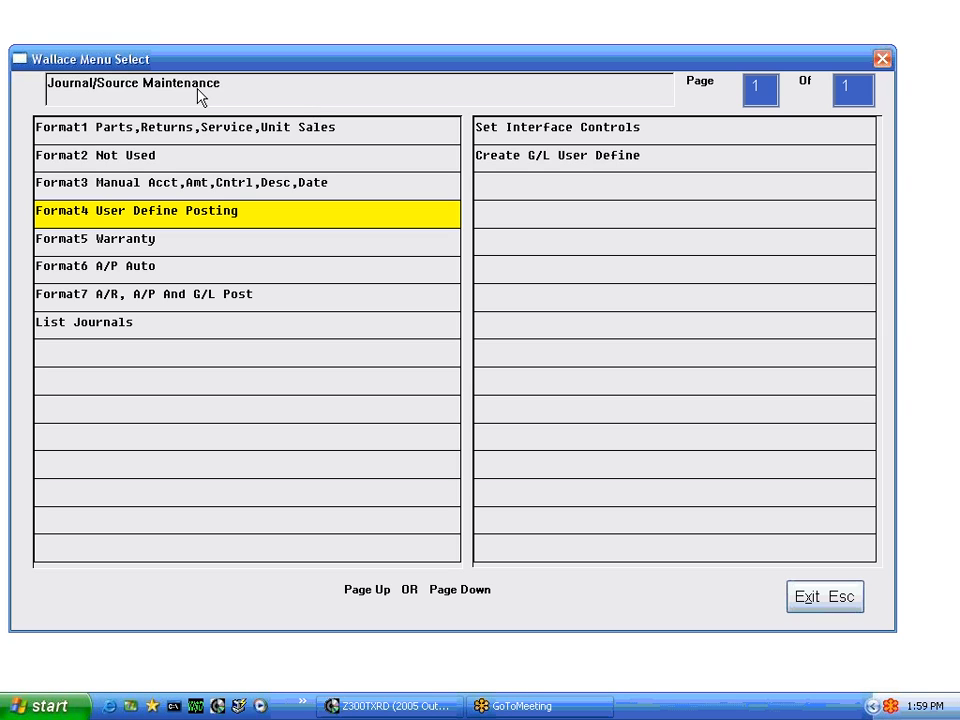
key(Return)
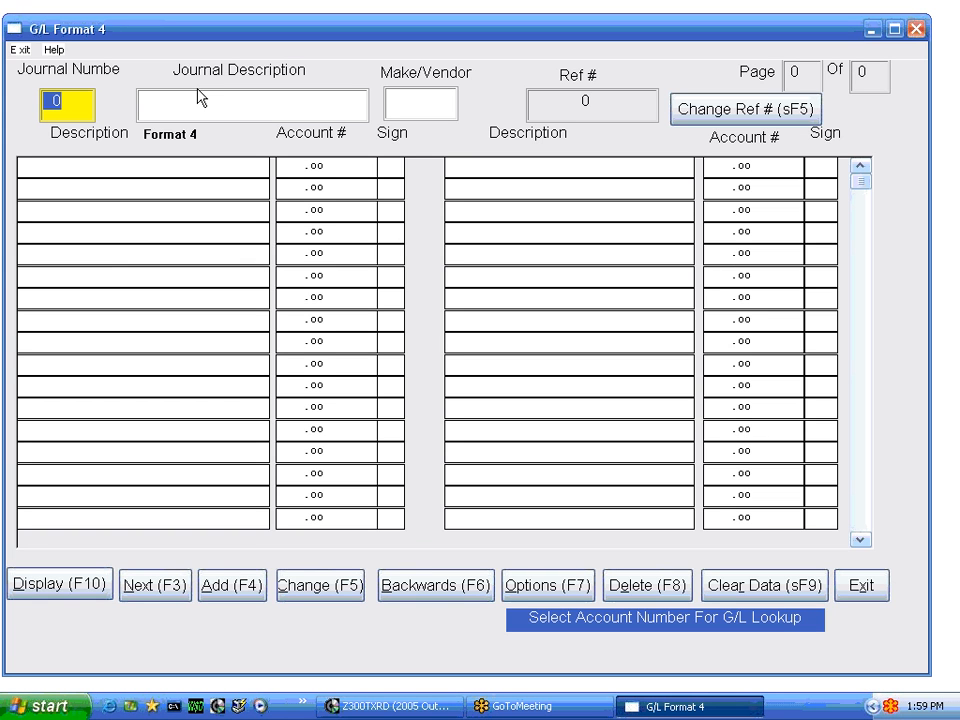
click(157, 586)
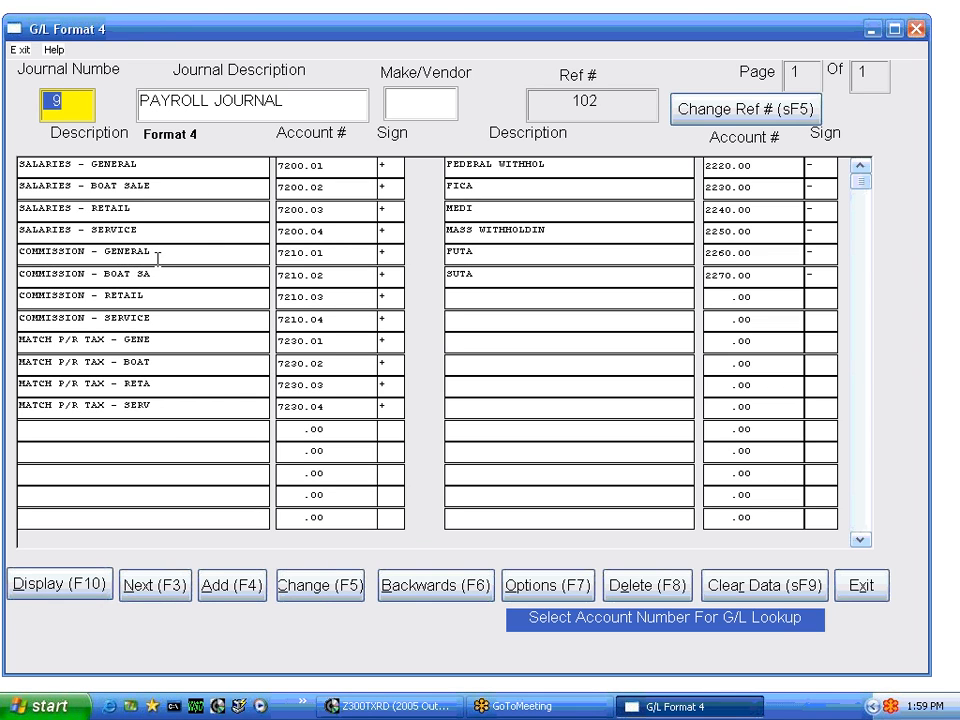
Step: Assign account 1000.00 SANDWICH COOP to the SALARIES - GENERAL line and set its sign to minus
click(162, 162)
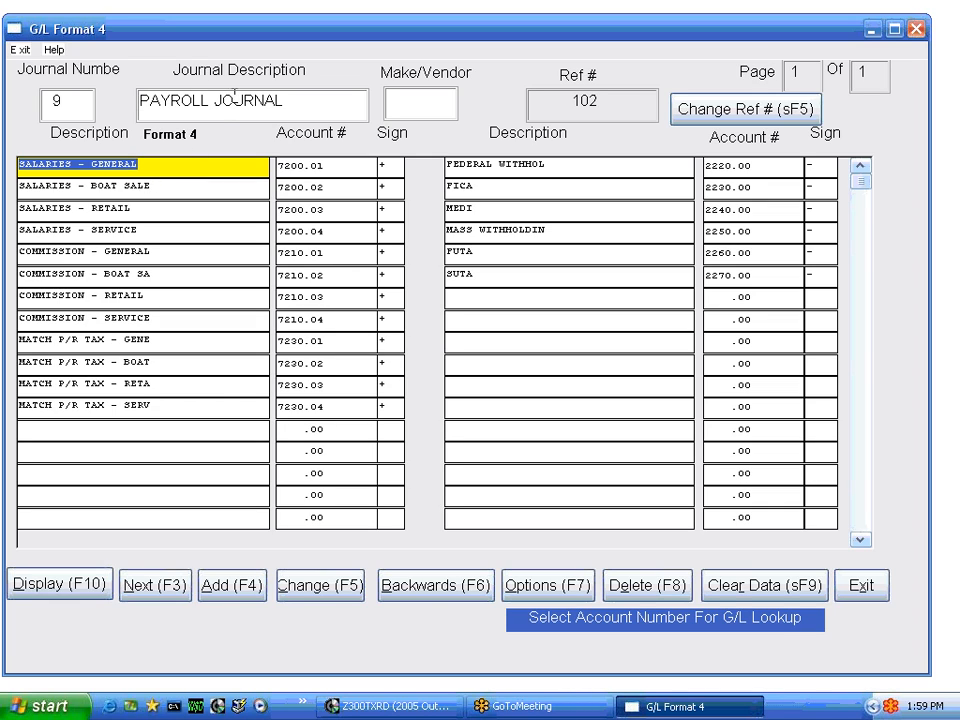
click(270, 104)
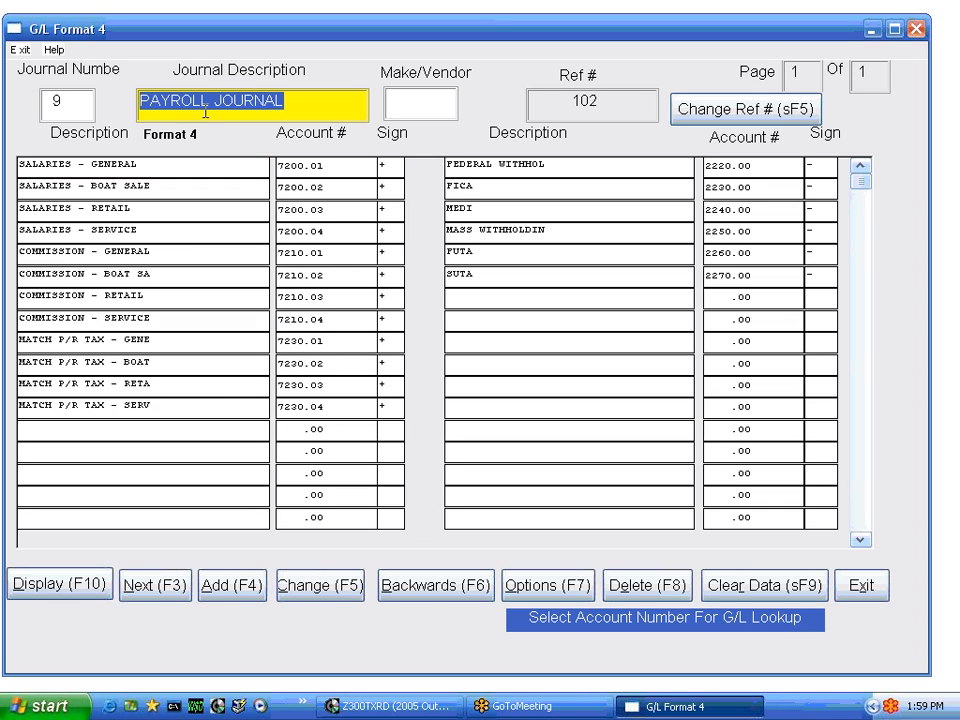
click(141, 166)
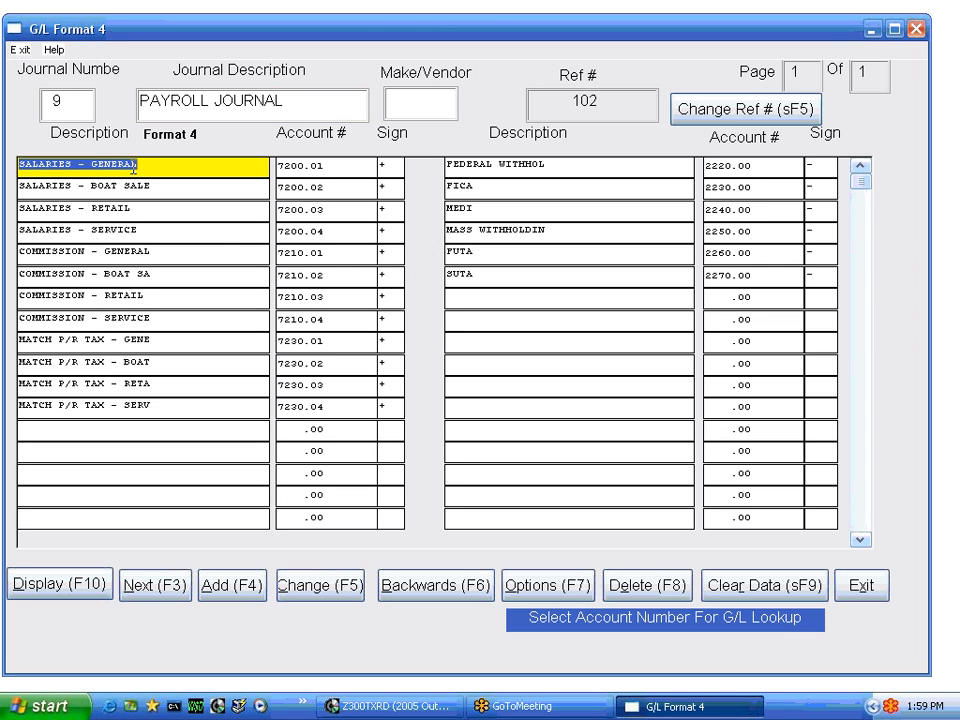
click(318, 167)
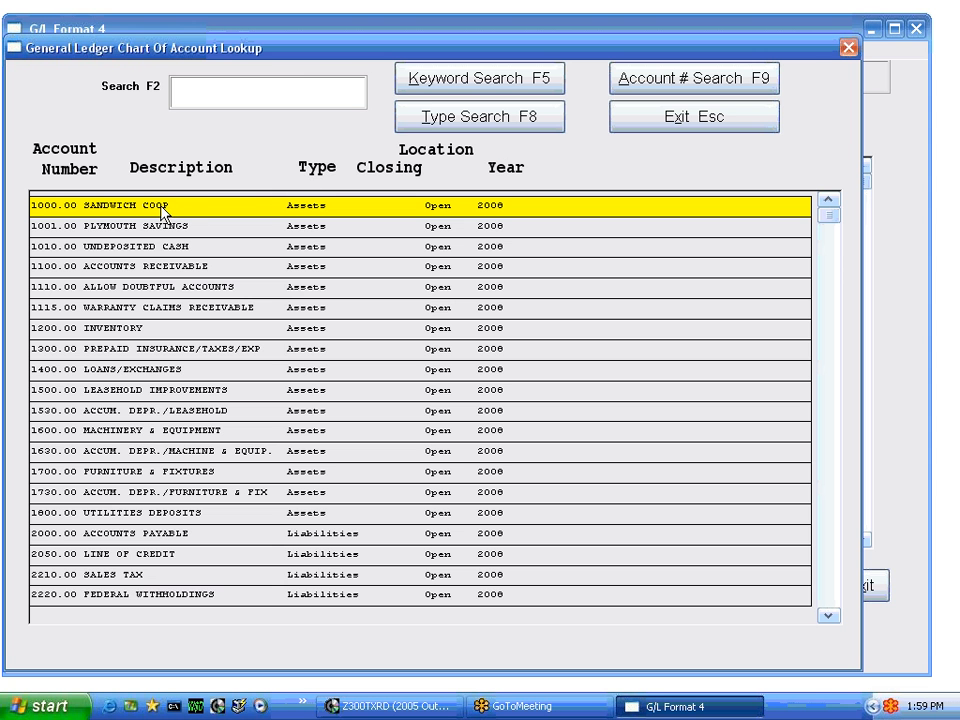
double_click(205, 208)
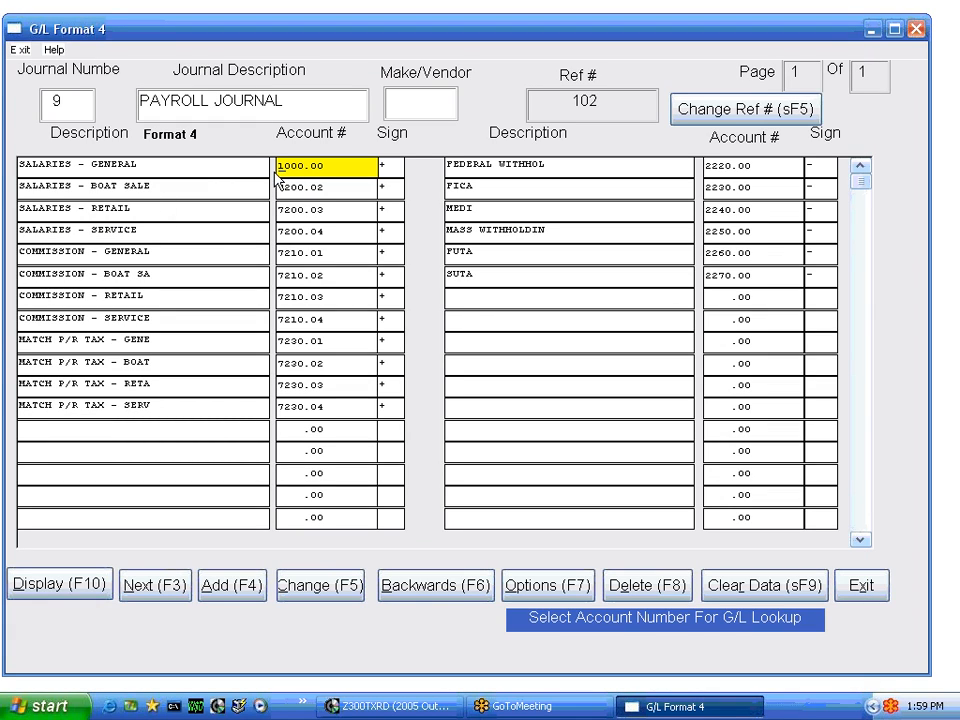
click(380, 165)
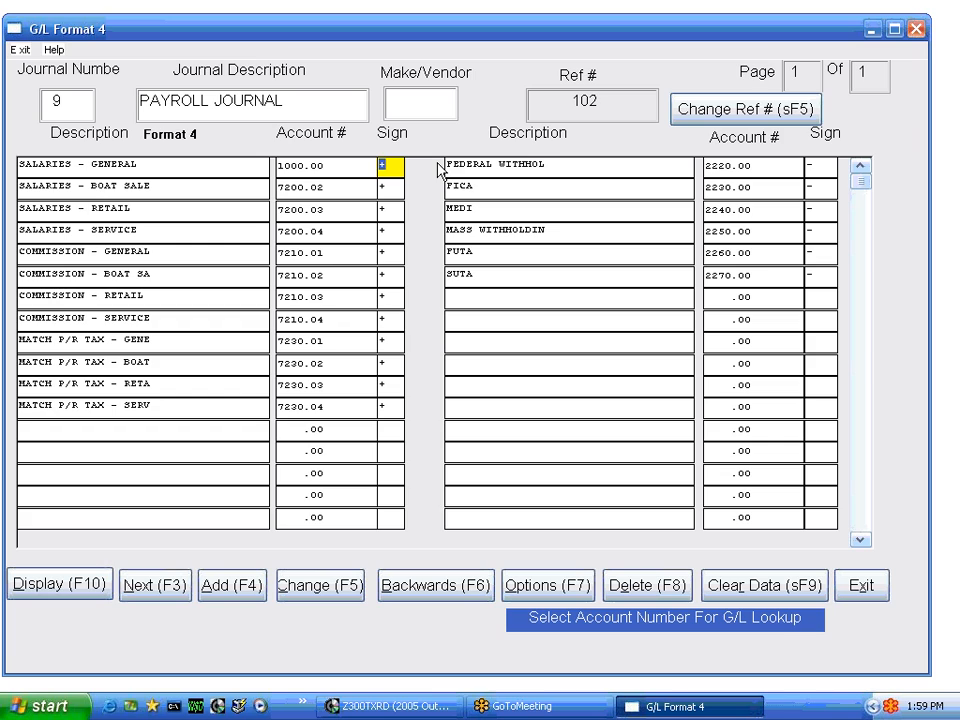
text(-)
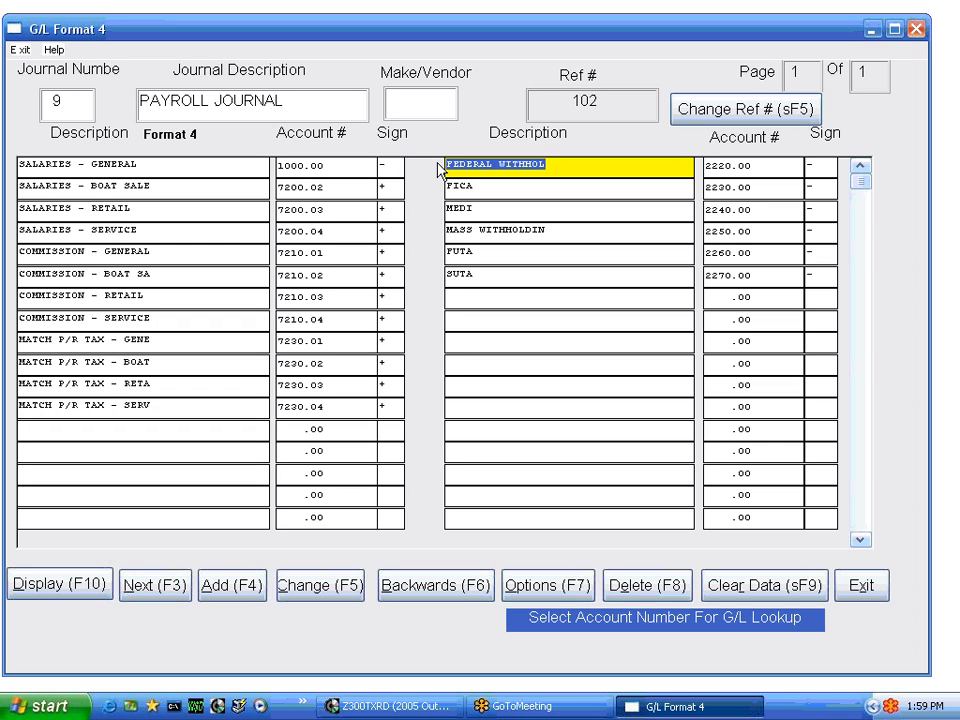
Step: Set the sign of the COMMISSION - SERVICE line to minus and save the changed Payroll Journal definition
click(110, 212)
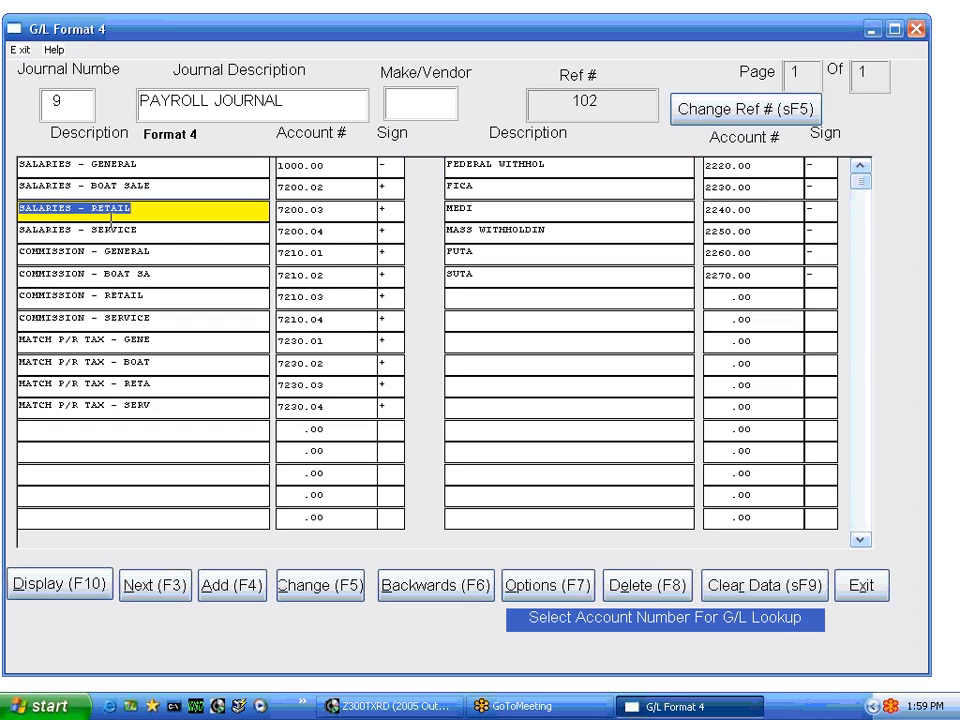
key(Down)
key(Down)
key(Down)
key(Down)
key(Down)
key(Down)
key(Down)
key(Down)
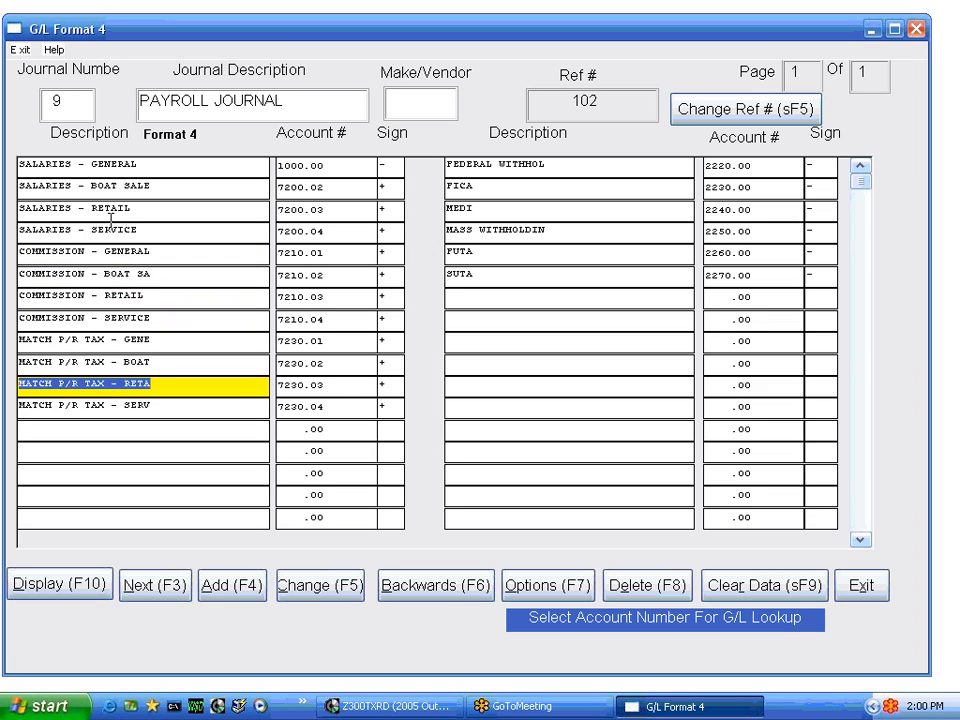
key(Up)
key(Up)
key(Up)
key(Tab)
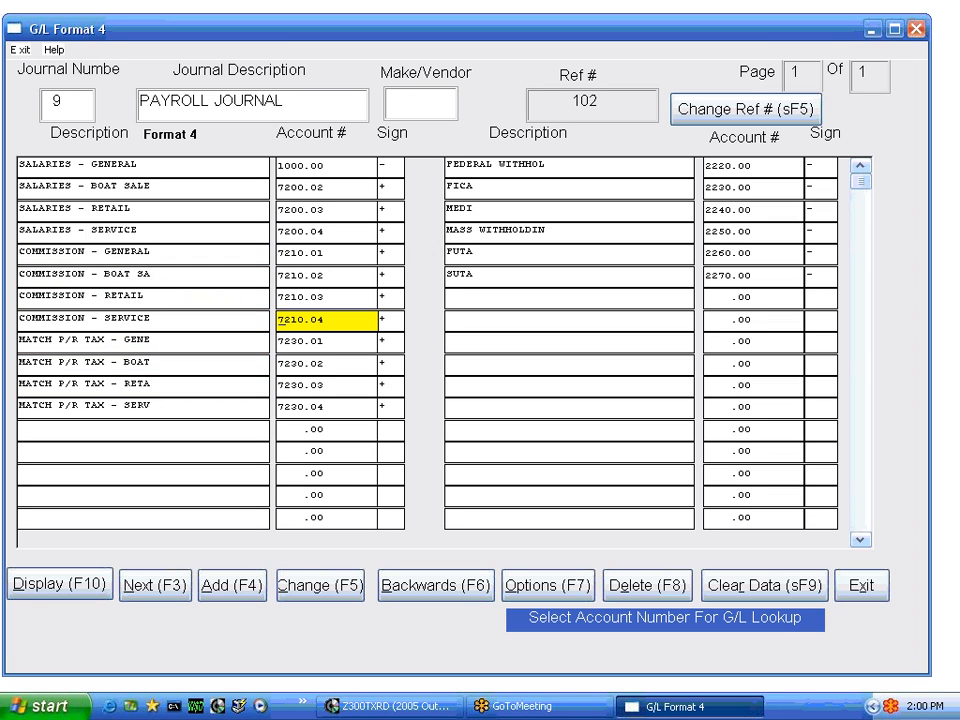
key(Tab)
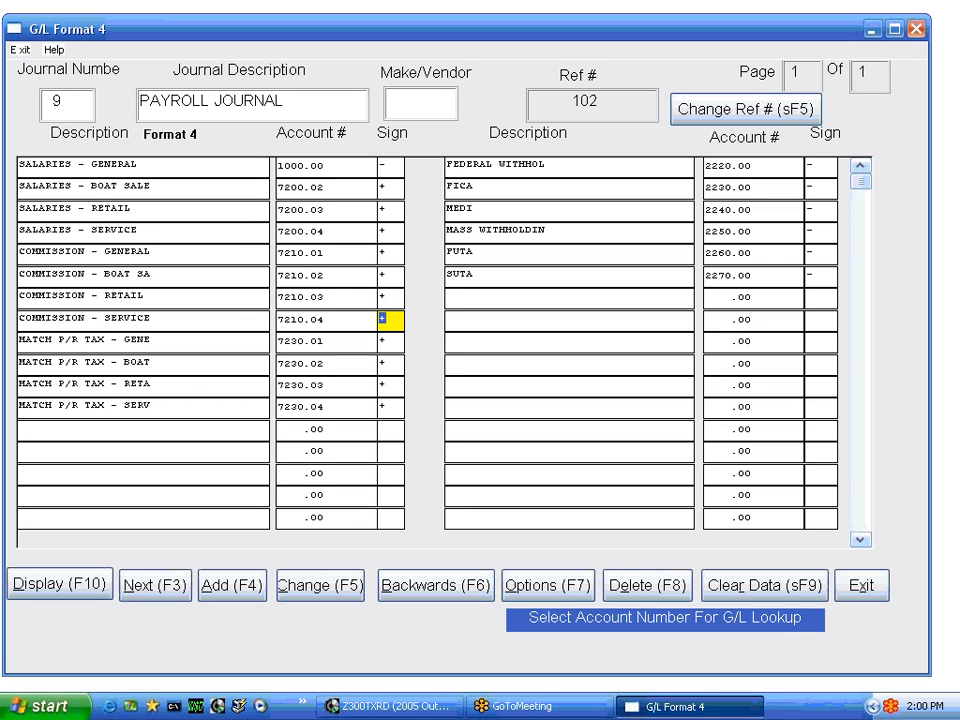
text(-)
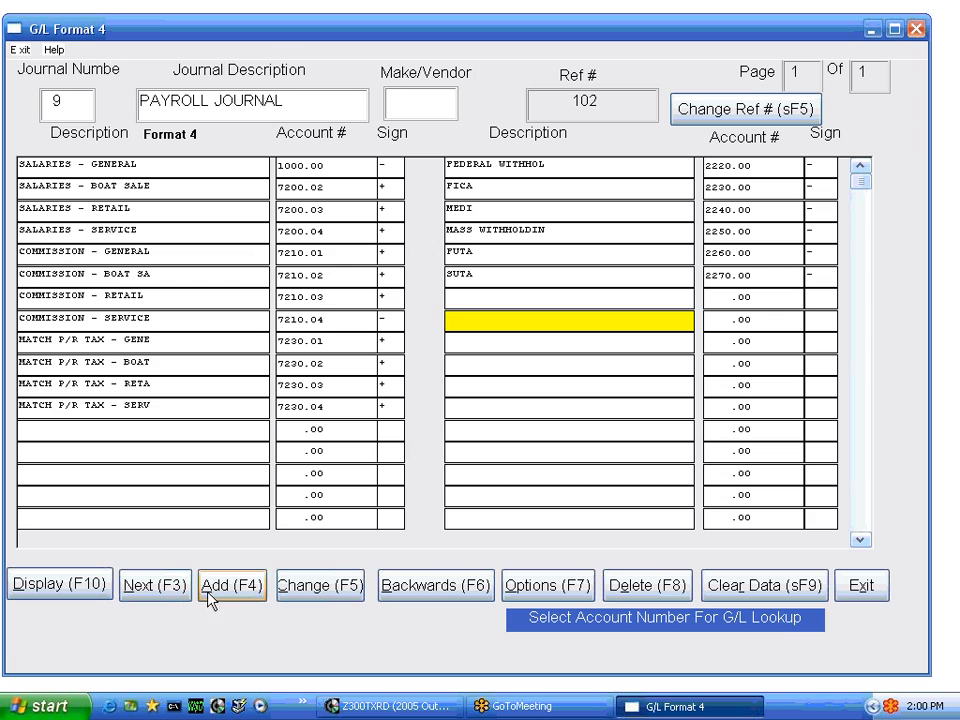
click(321, 590)
click(444, 410)
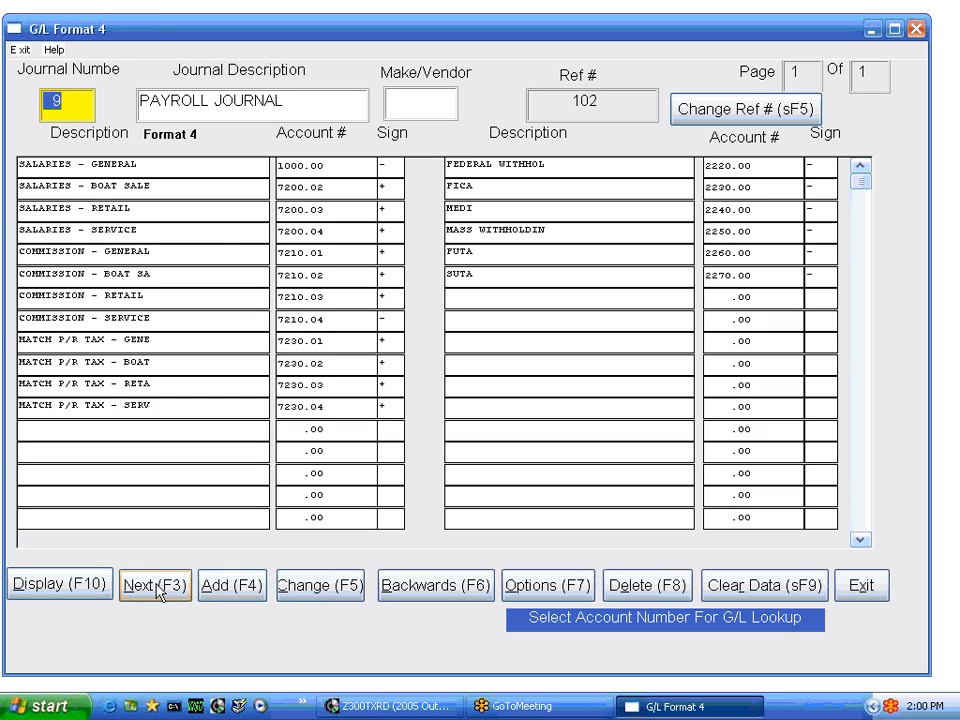
Step: Clear the form and start a journal definition numbered 666 with the description NEW
click(761, 596)
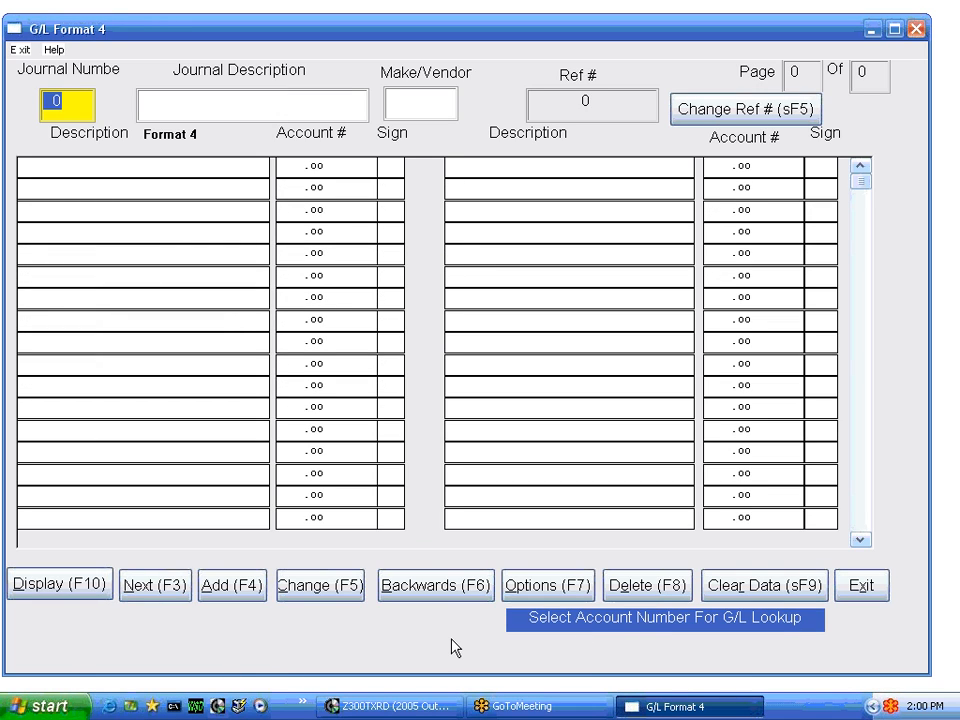
text(666)
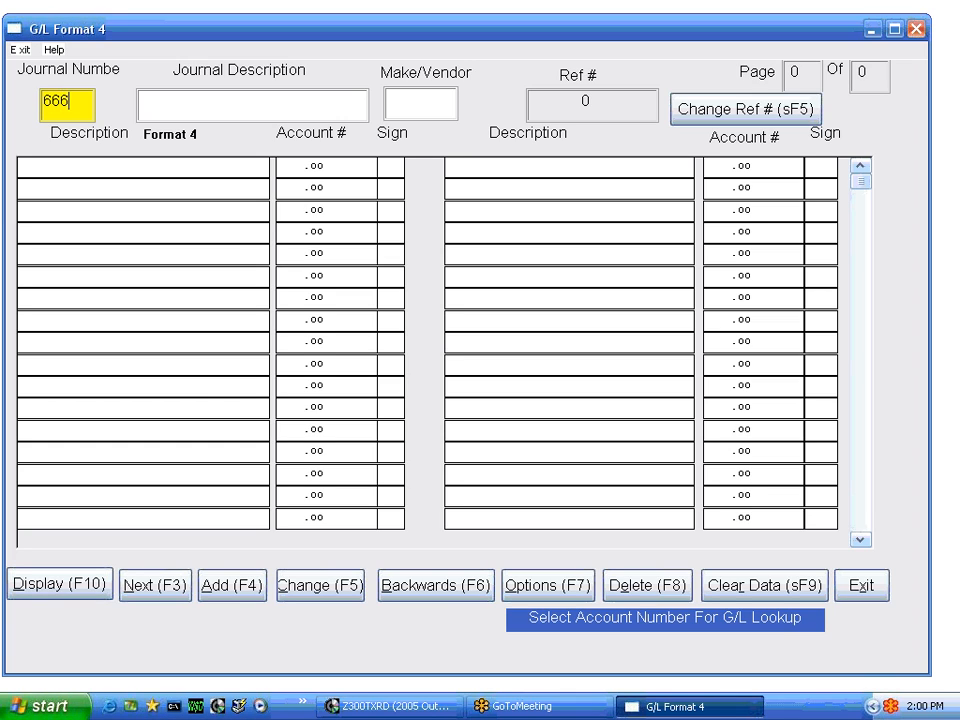
key(Tab)
text(NEW)
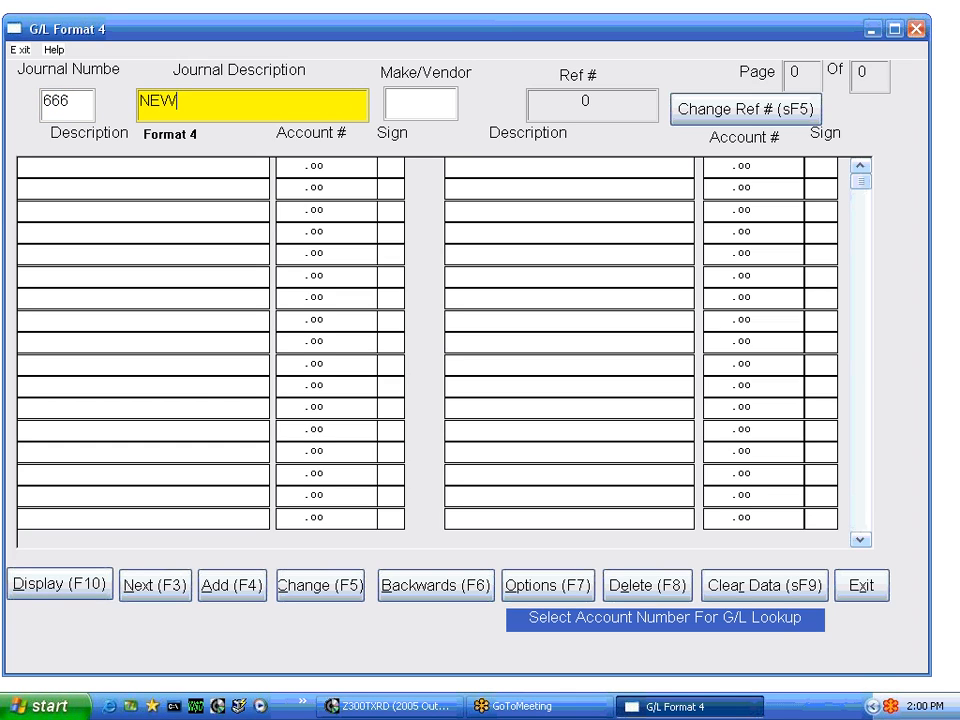
key(Tab)
key(Tab)
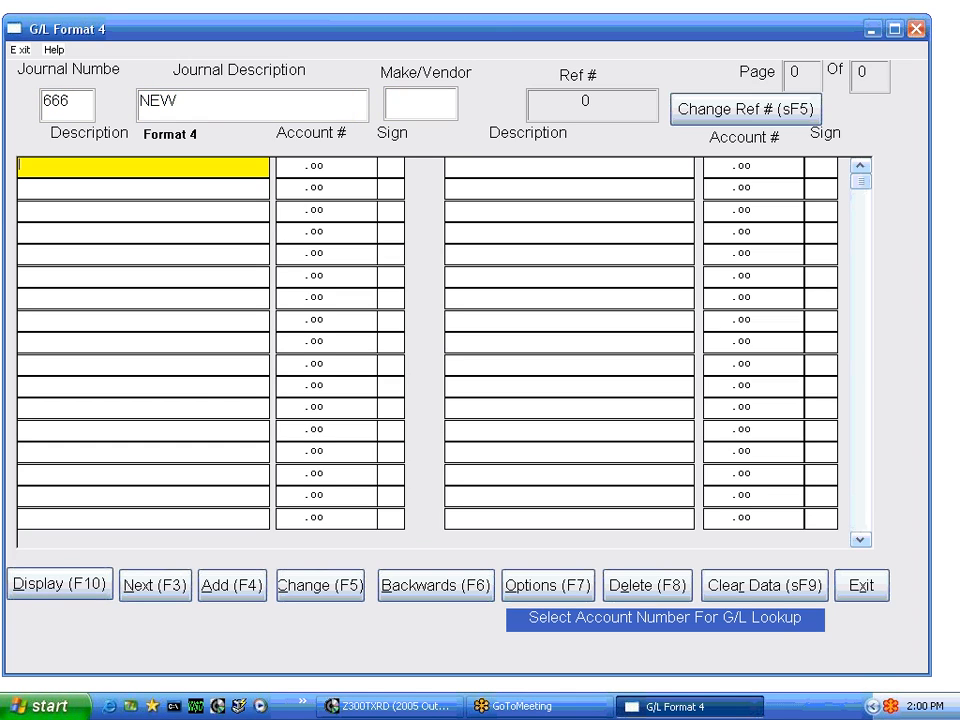
Step: Fill the first line with description KJKHJKHK, account 7300.04 from the chart of accounts, and a plus sign
text(KJKHJKHK)
click(291, 163)
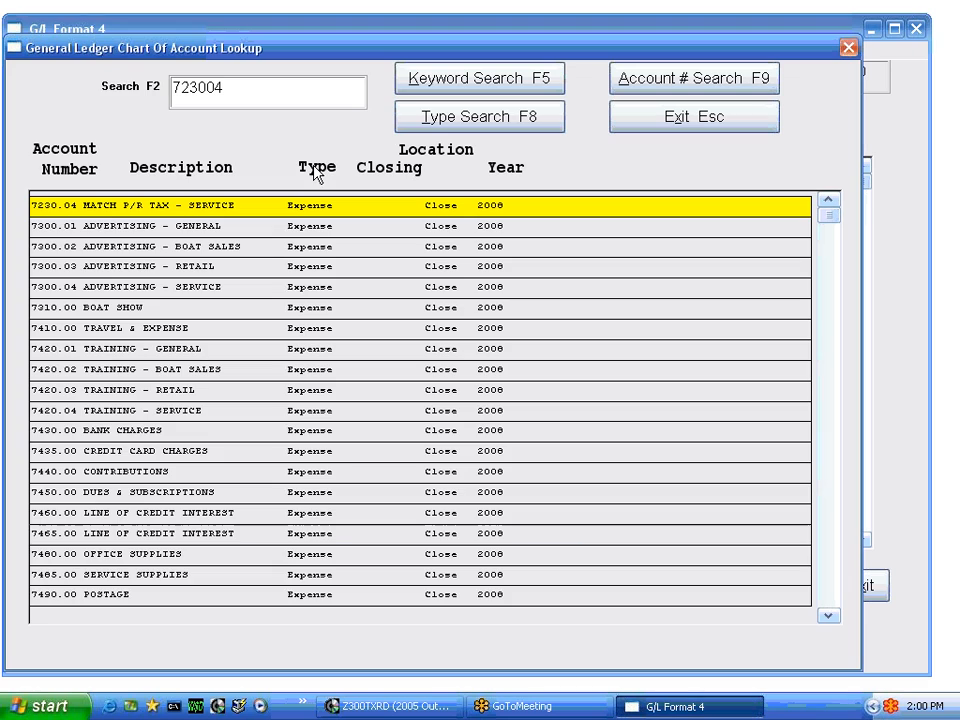
double_click(308, 289)
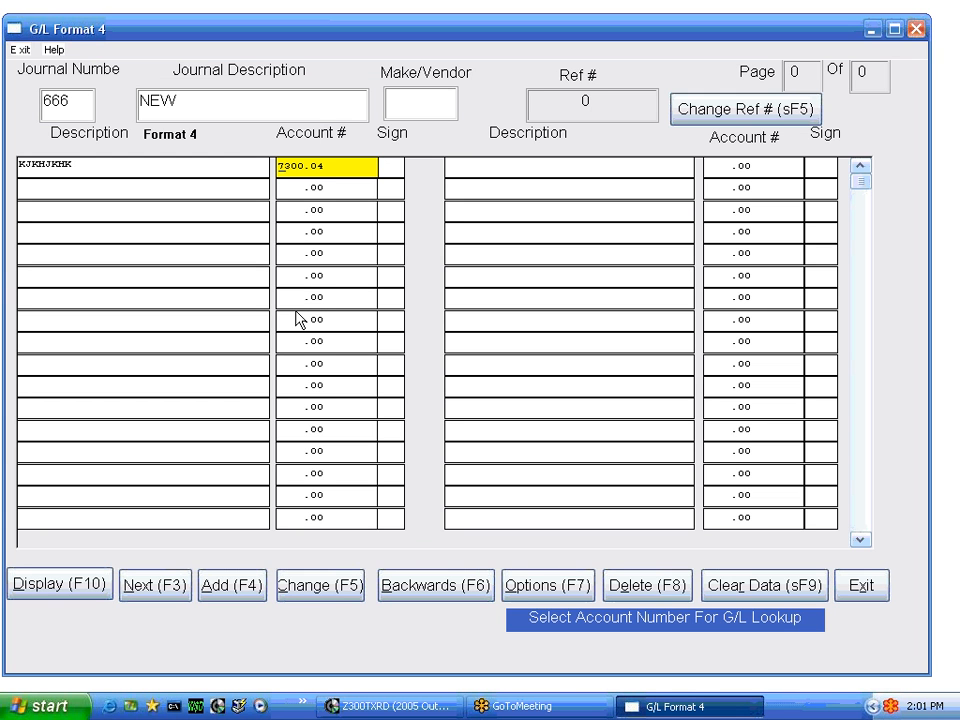
key(Tab)
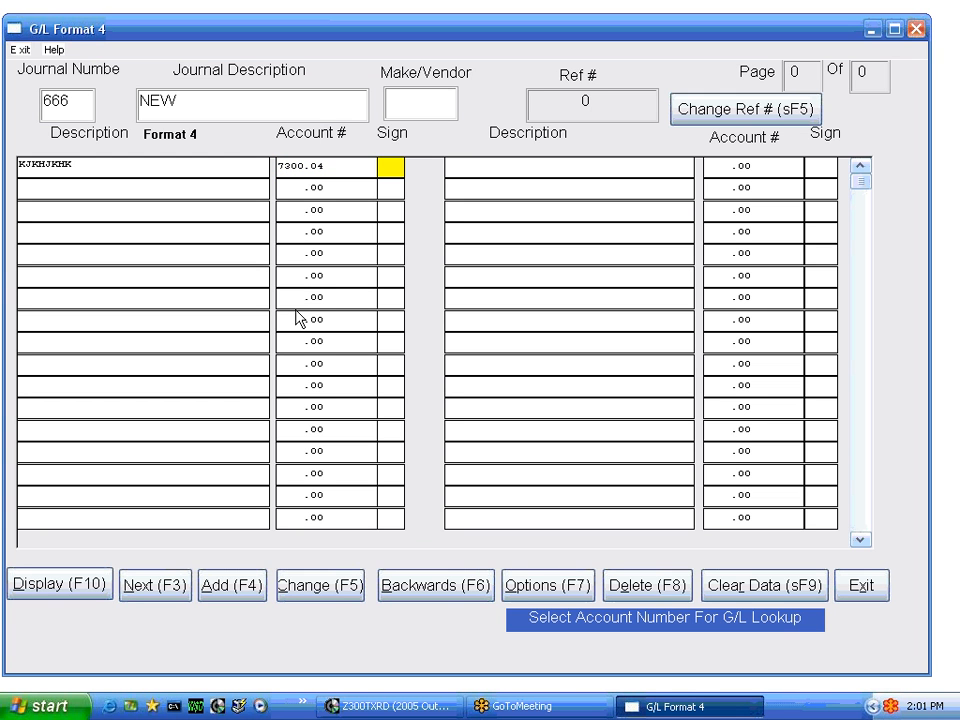
text(+)
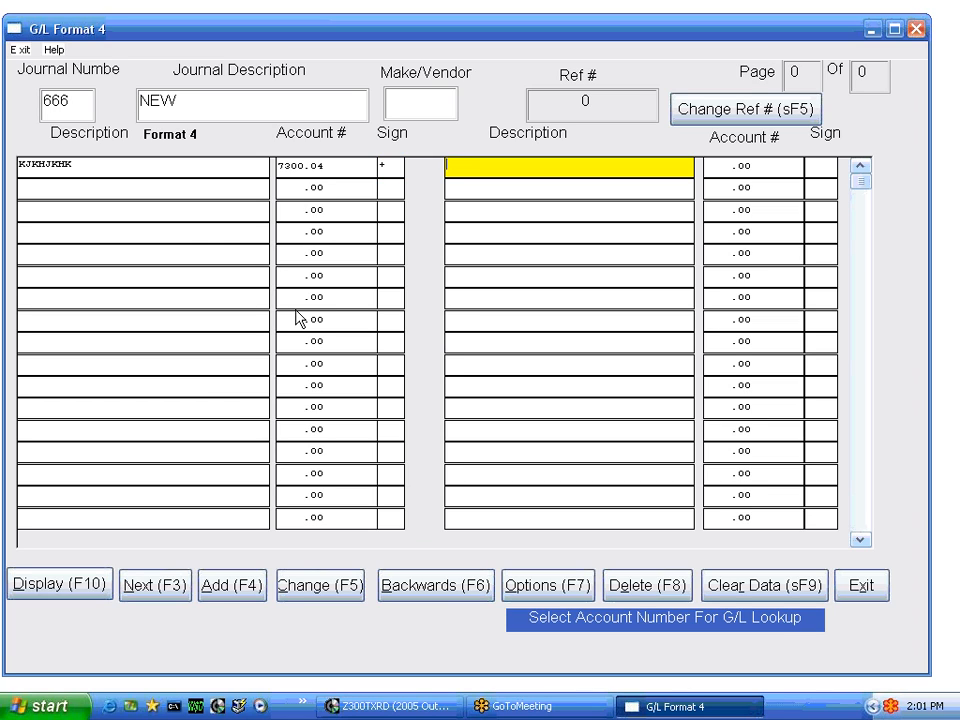
Step: Fill the second line with description NEW HYHHY, account 2000.00 and a minus sign, and add the journal
click(28, 187)
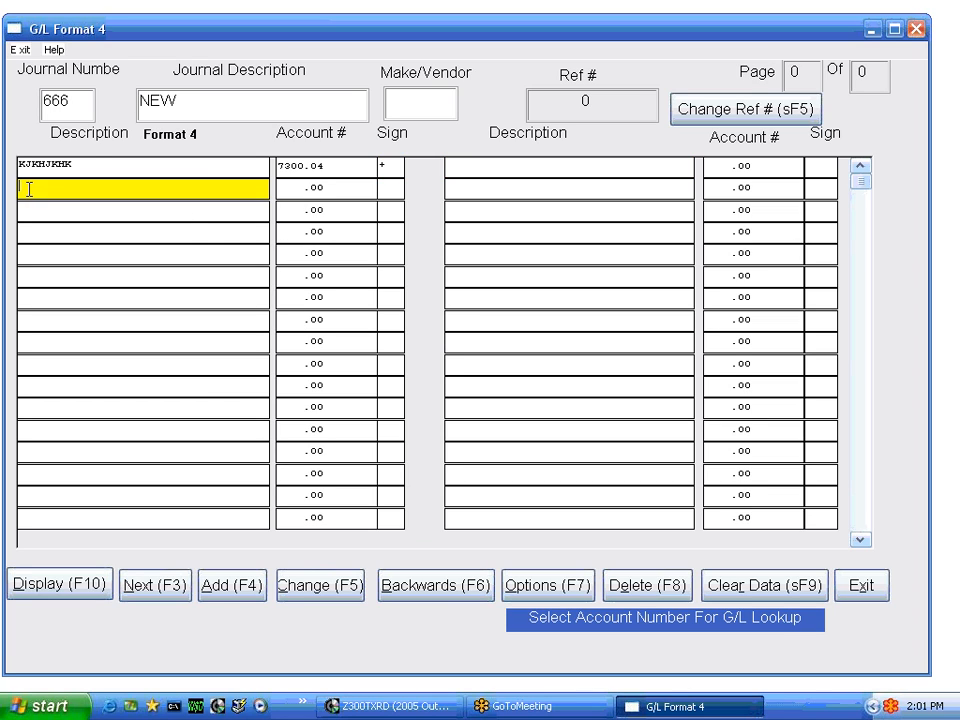
text(NEW HYHHY)
key(Return)
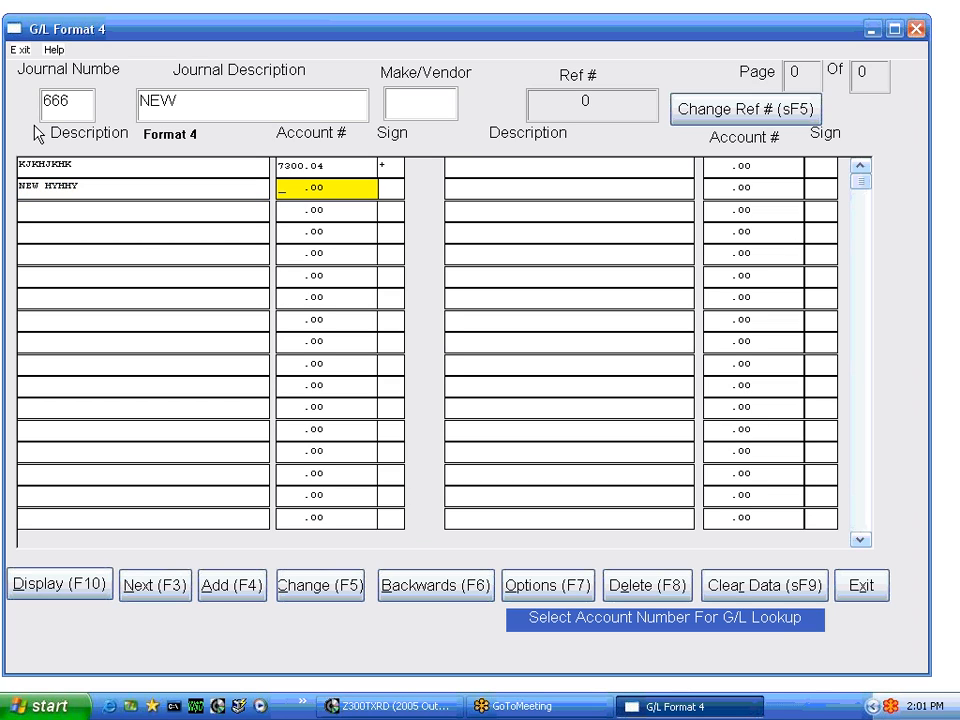
text(2000)
key(Return)
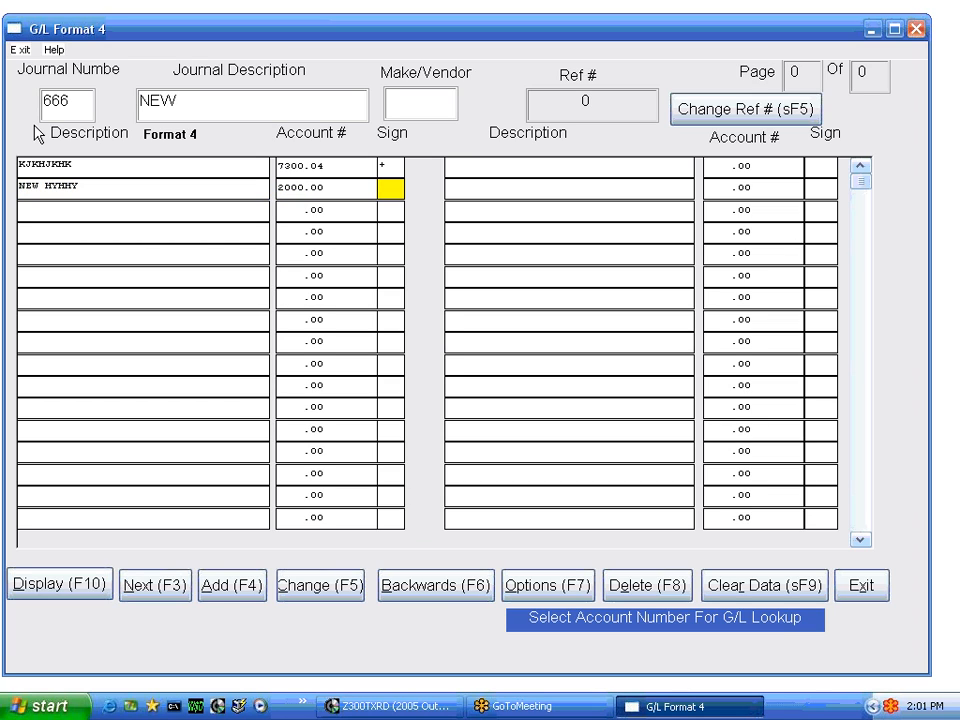
text(-)
key(Return)
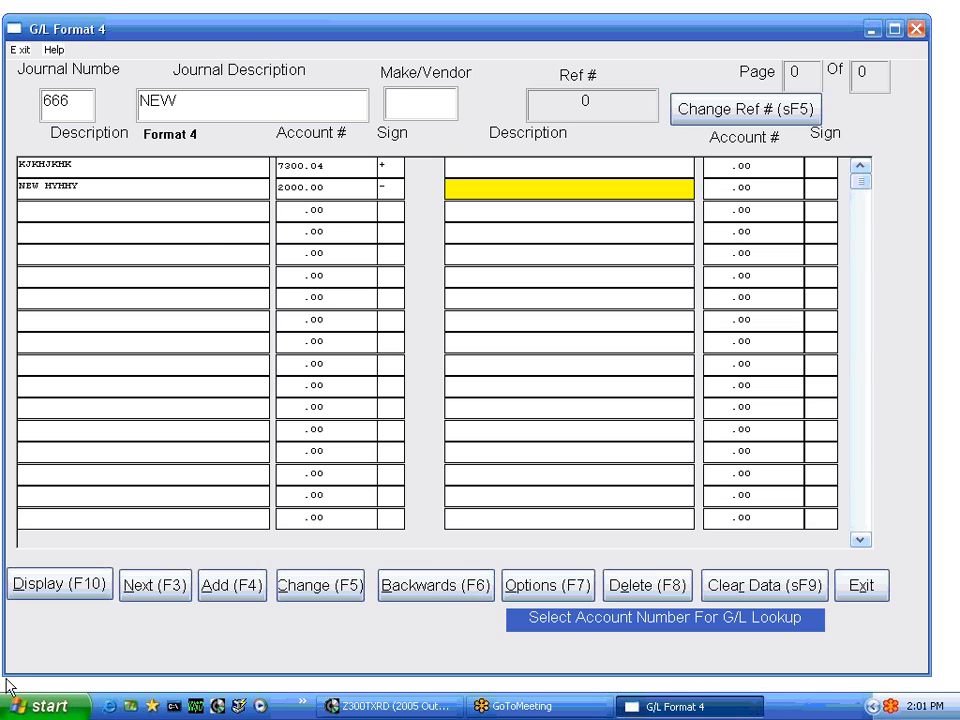
click(258, 582)
click(441, 409)
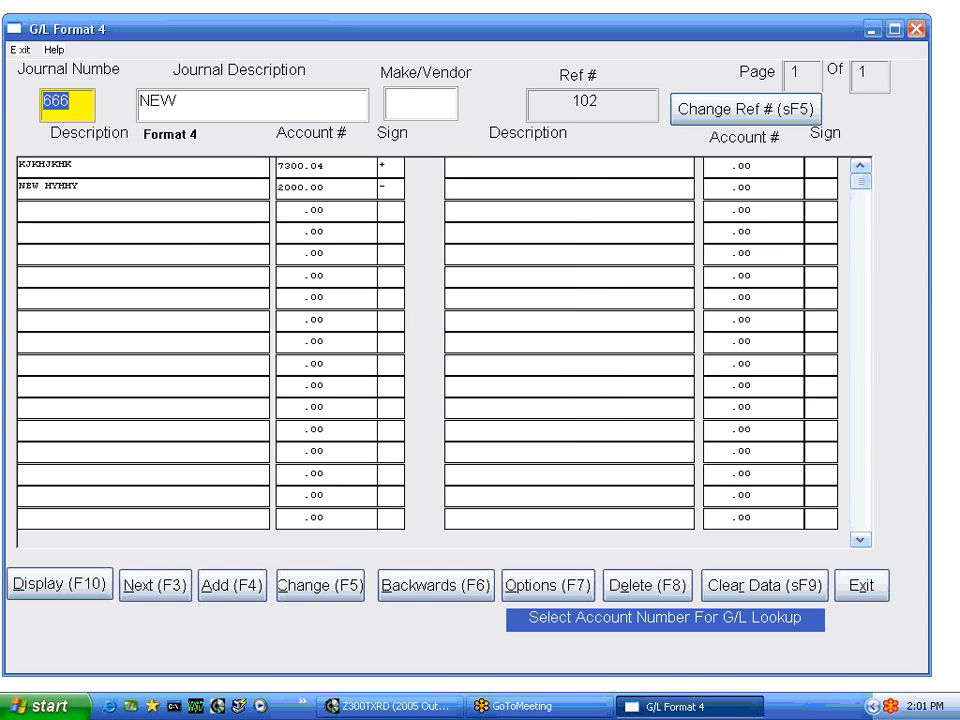